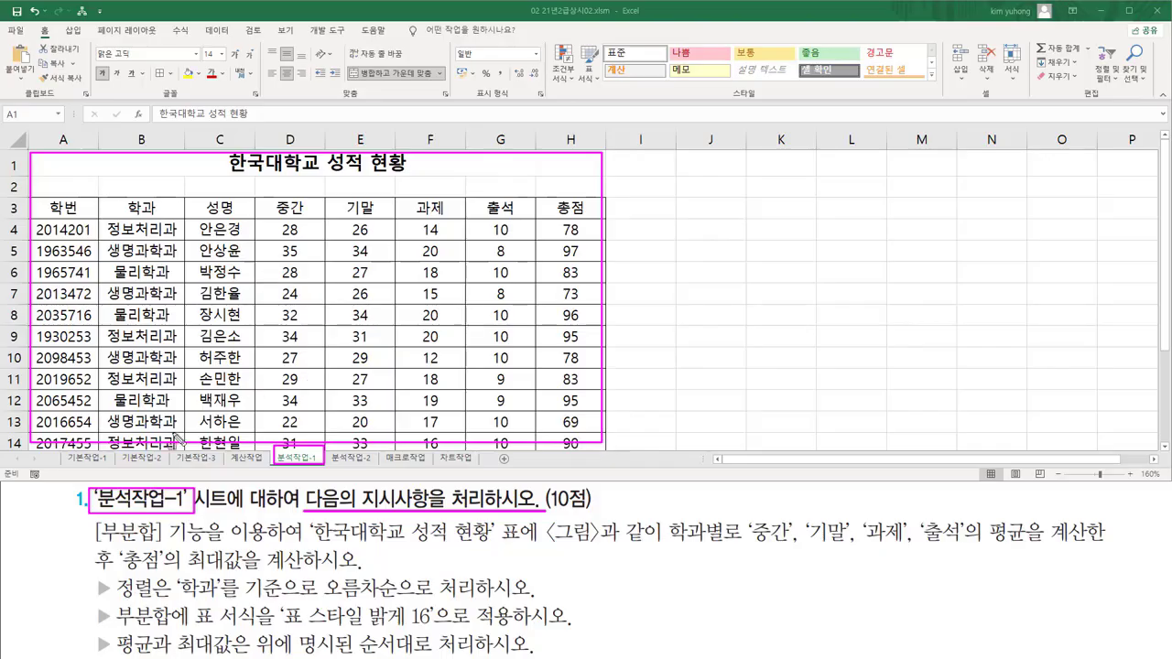
{"action": "key", "text": "e"}
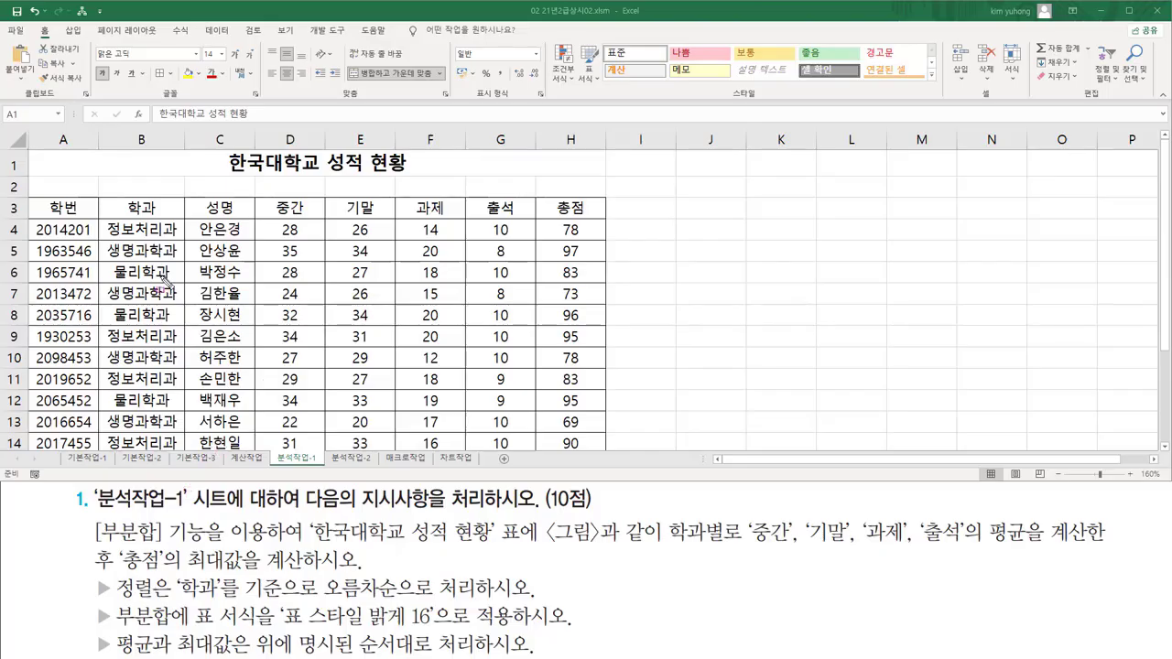
{"action": "mouse_move", "coordinate": [101, 214]}
{"action": "left_mouse_down"}
{"action": "mouse_move", "coordinate": [107, 320]}
{"action": "mouse_move", "coordinate": [180, 450]}
{"action": "left_mouse_up"}
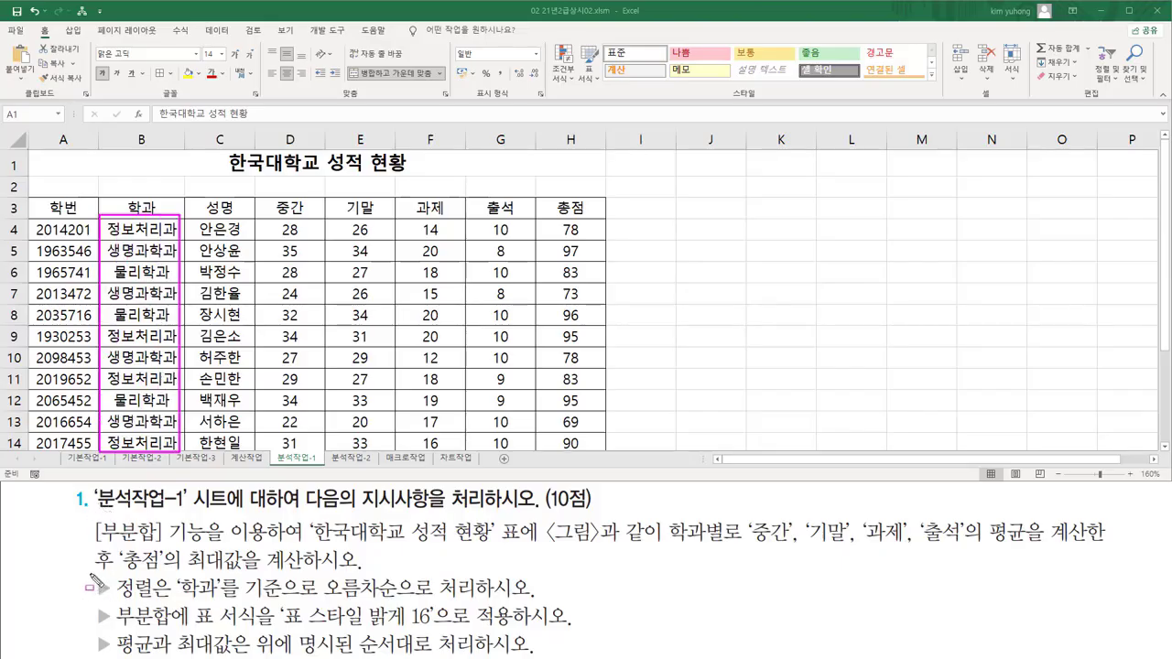
{"action": "mouse_move", "coordinate": [91, 576]}
{"action": "left_mouse_down"}
{"action": "mouse_move", "coordinate": [114, 600]}
{"action": "mouse_move", "coordinate": [219, 602]}
{"action": "left_mouse_up"}
{"action": "left_click_drag", "start_coordinate": [297, 602], "coordinate": [490, 600]}
{"action": "key", "text": "Escape"}
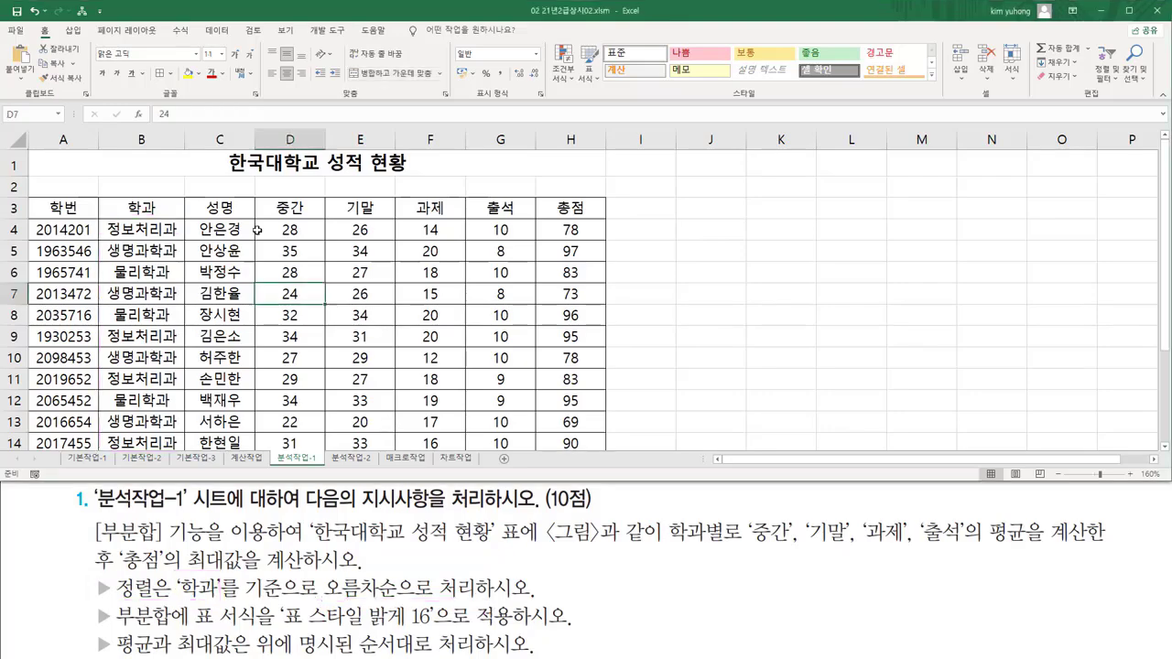
- Sort the 한국대학교 성적 현황 table by 학과 cell values in ascending order (오름차순)
{"action": "left_click", "coordinate": [347, 271]}
{"action": "left_click", "coordinate": [414, 312]}
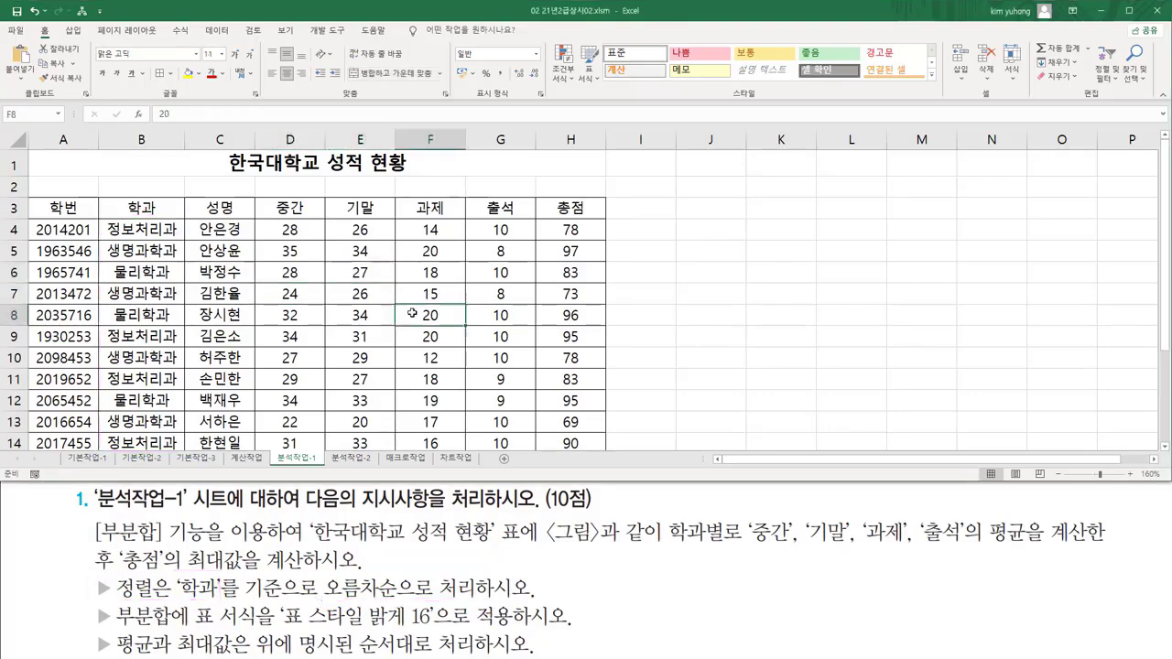
{"action": "left_click", "coordinate": [335, 341]}
{"action": "left_click", "coordinate": [298, 265]}
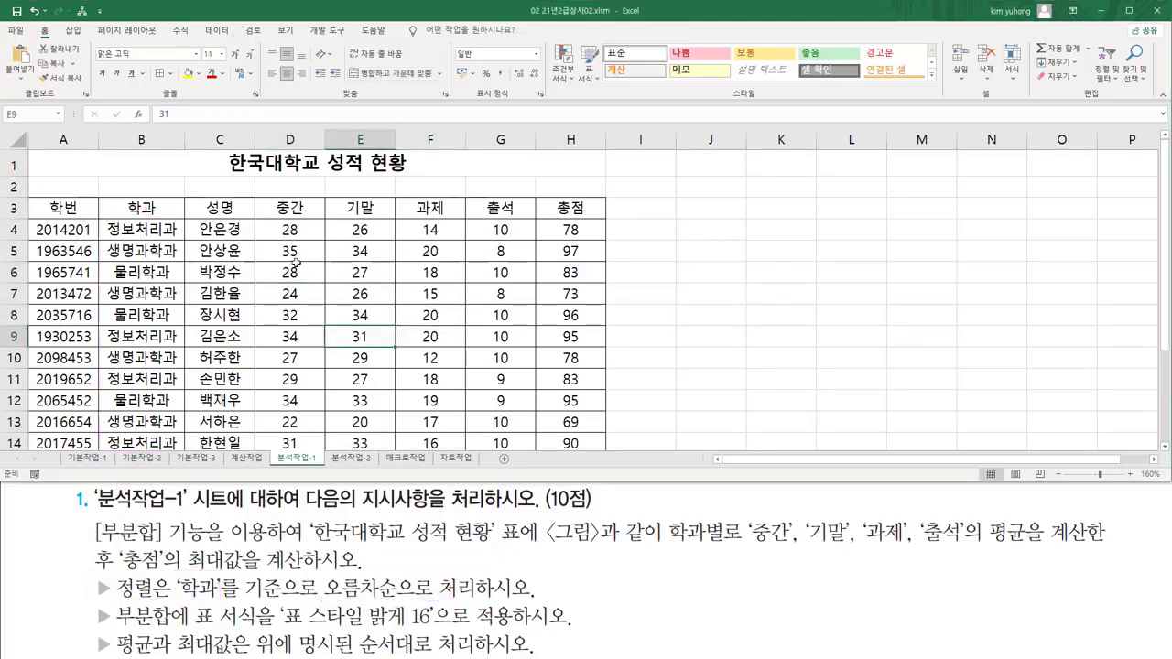
{"action": "left_click", "coordinate": [218, 30]}
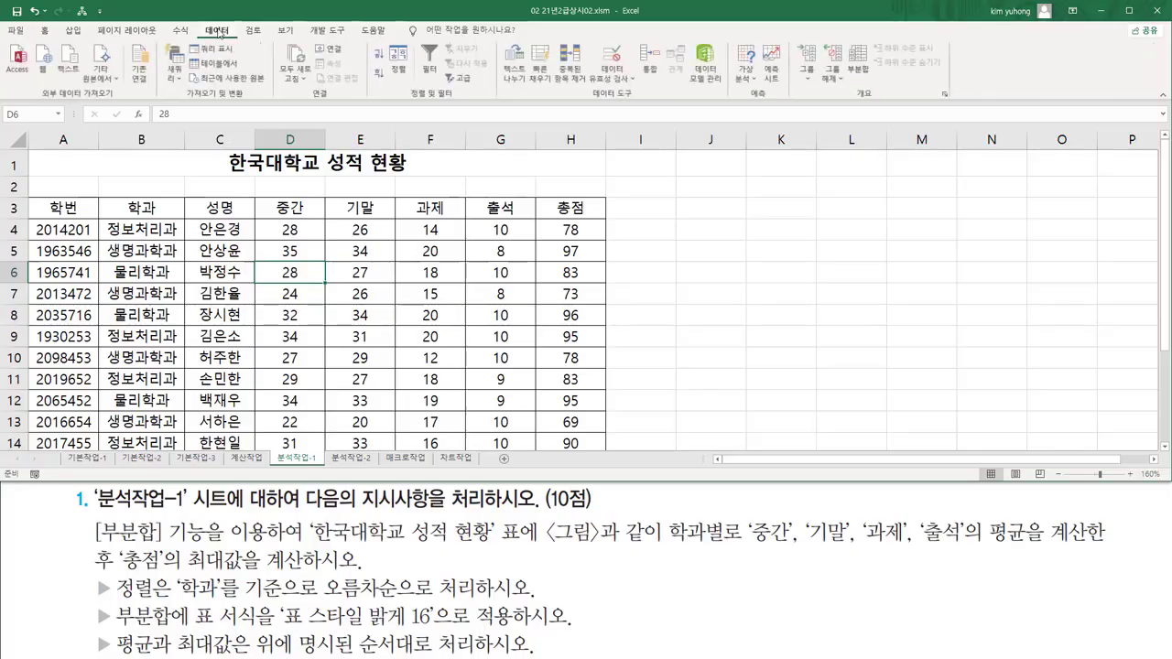
{"action": "left_click", "coordinate": [400, 71]}
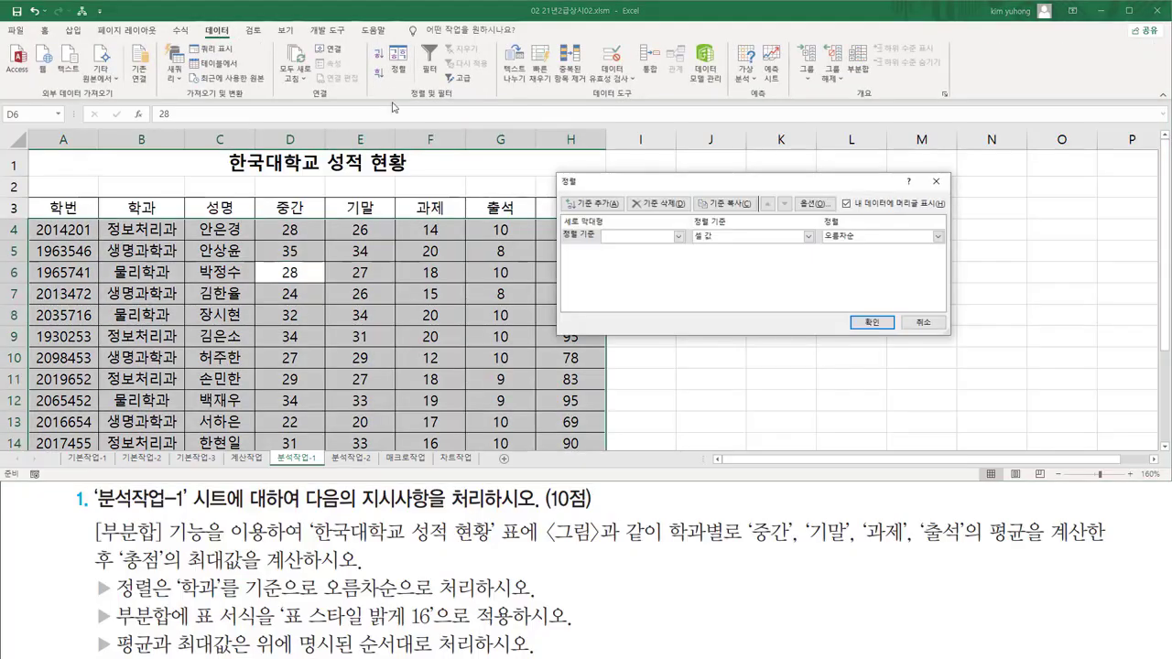
{"action": "left_click", "coordinate": [666, 240]}
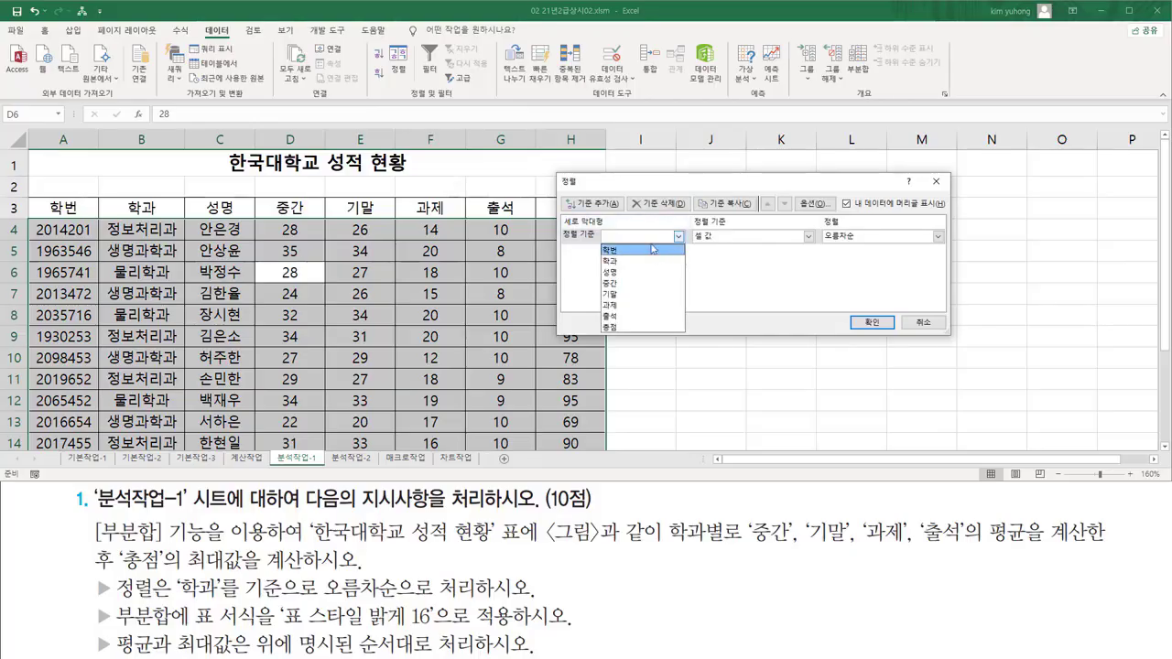
{"action": "left_click", "coordinate": [621, 263]}
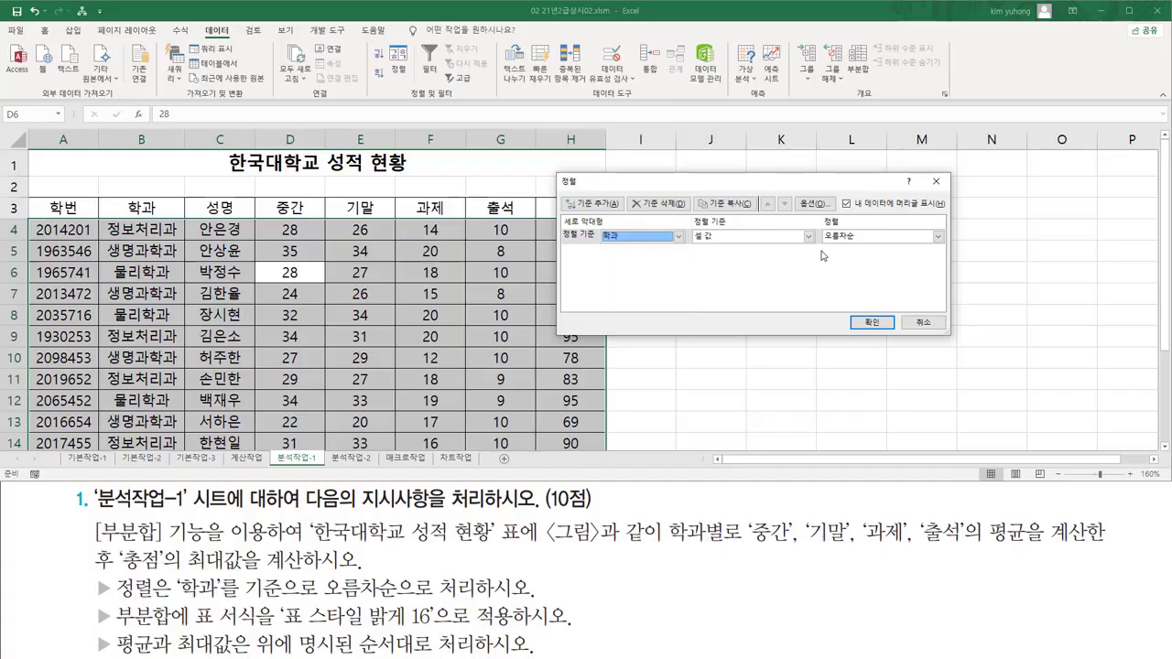
{"action": "left_click_drag", "start_coordinate": [822, 228], "coordinate": [863, 247]}
{"action": "left_click_drag", "start_coordinate": [600, 228], "coordinate": [631, 247]}
{"action": "left_click_drag", "start_coordinate": [853, 309], "coordinate": [884, 335]}
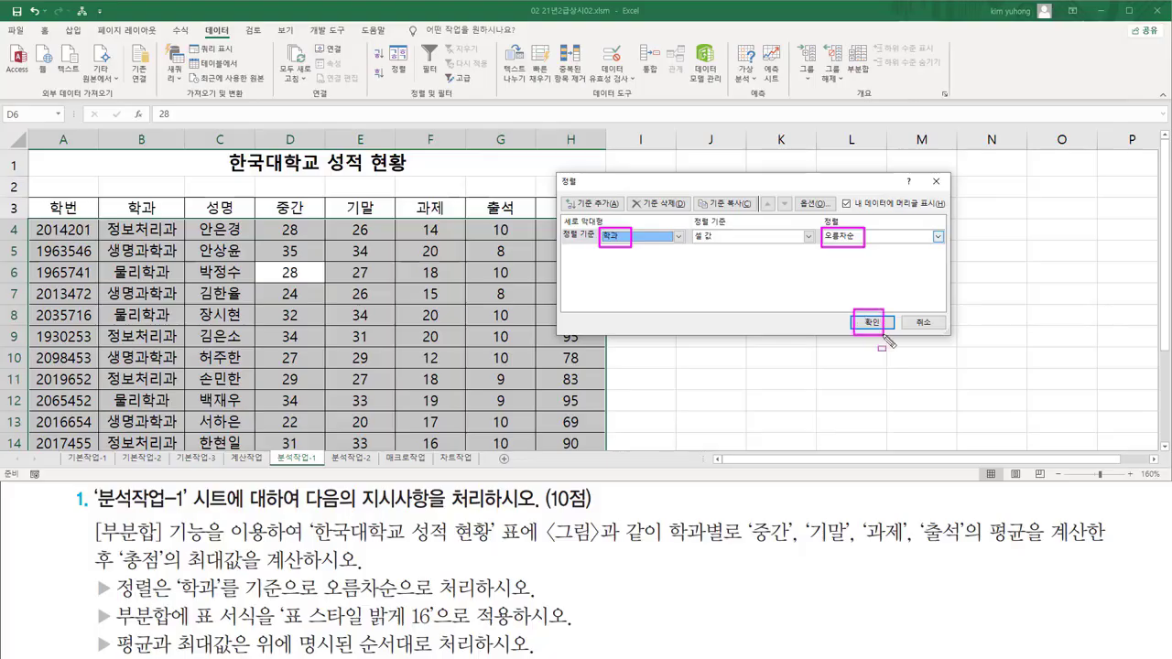
{"action": "left_click", "coordinate": [872, 322]}
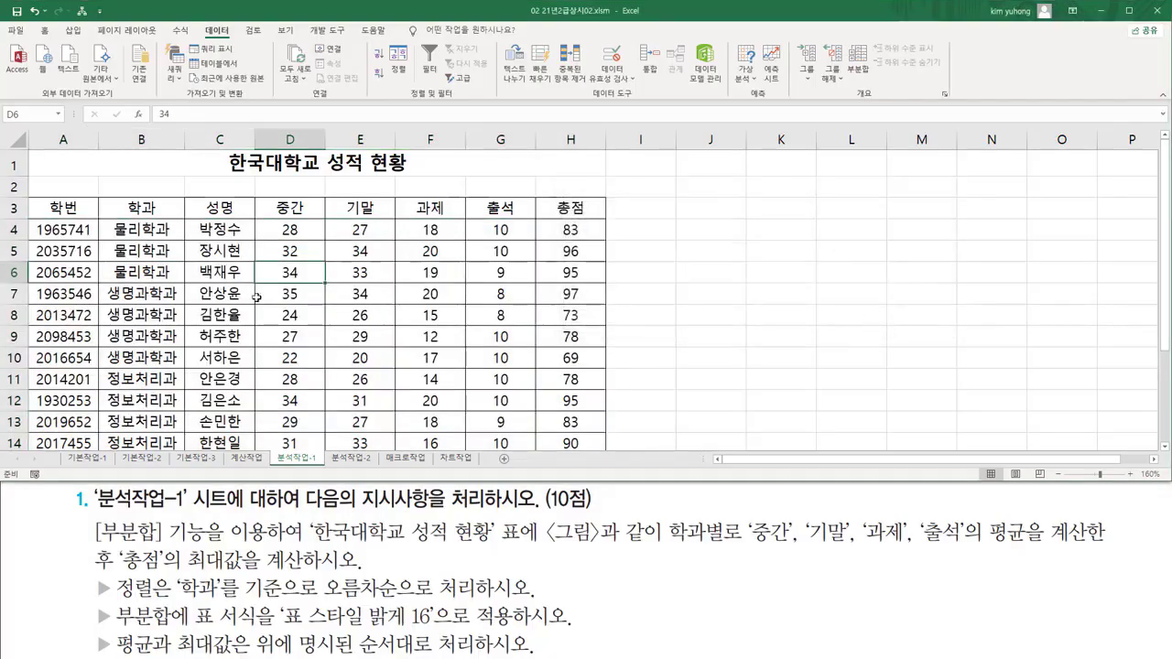
{"action": "left_click_drag", "start_coordinate": [106, 219], "coordinate": [186, 279]}
{"action": "mouse_move", "coordinate": [103, 283]}
{"action": "left_mouse_down"}
{"action": "mouse_move", "coordinate": [123, 295]}
{"action": "mouse_move", "coordinate": [142, 346]}
{"action": "mouse_move", "coordinate": [179, 365]}
{"action": "left_mouse_up"}
{"action": "mouse_move", "coordinate": [101, 368]}
{"action": "left_mouse_down"}
{"action": "mouse_move", "coordinate": [103, 394]}
{"action": "mouse_move", "coordinate": [181, 453]}
{"action": "left_mouse_up"}
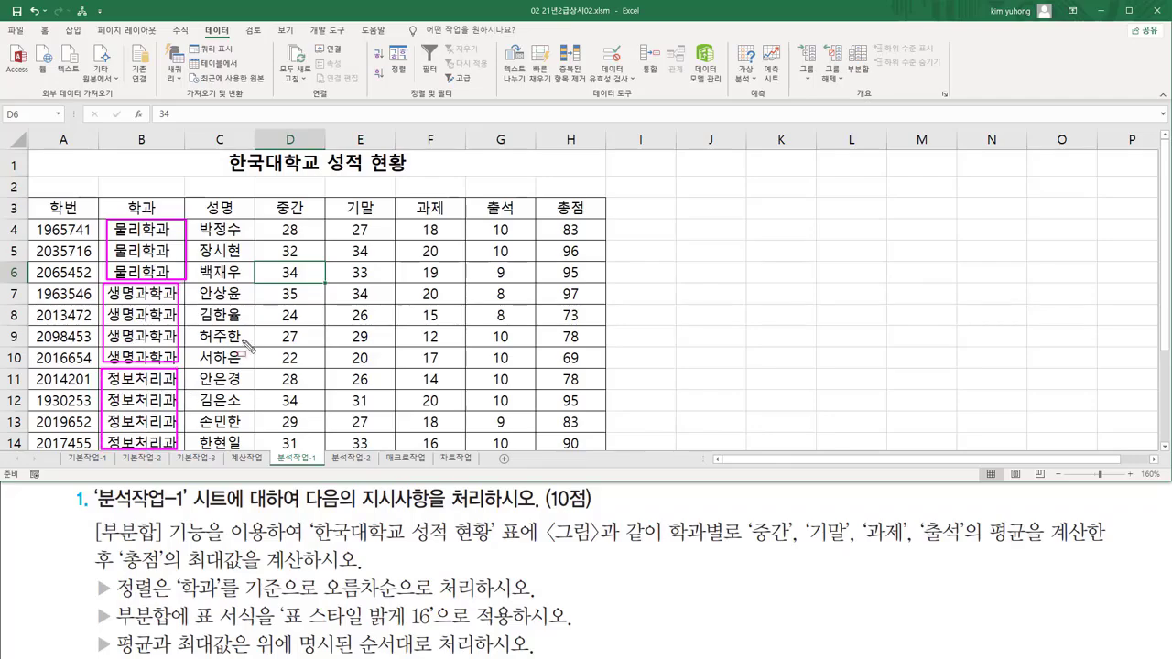
{"action": "key", "text": "Escape"}
- Start a subtotal (부분합) on the grade table and group it by 학과
{"action": "left_click", "coordinate": [421, 274]}
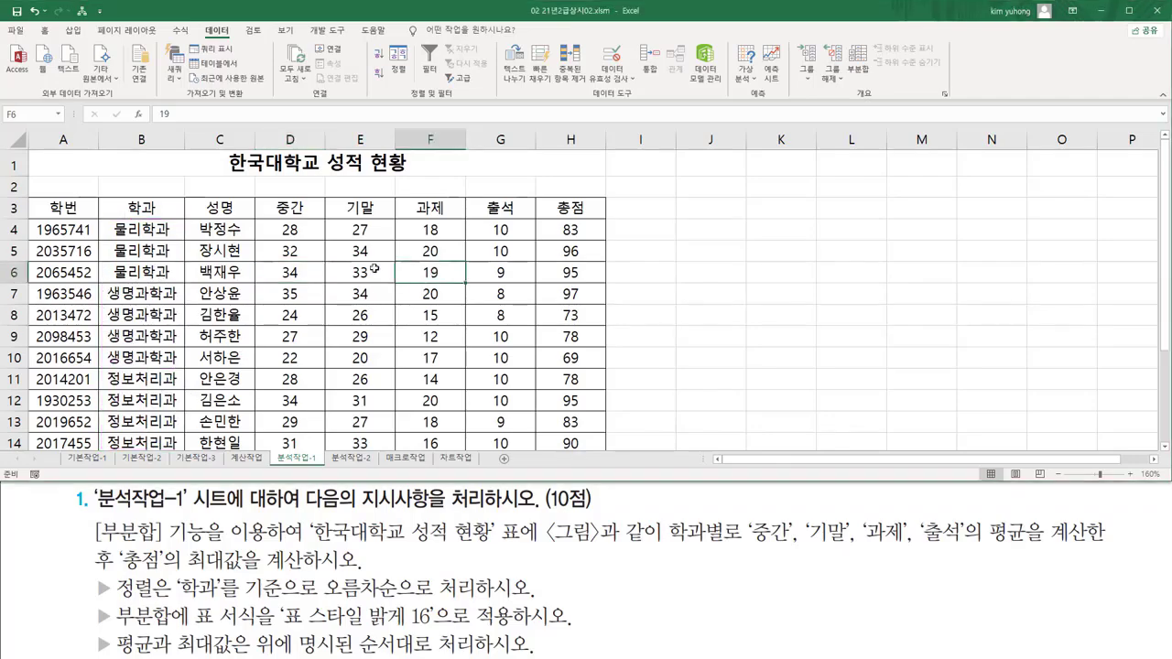
{"action": "left_click_drag", "start_coordinate": [196, 22], "coordinate": [236, 40]}
{"action": "left_click_drag", "start_coordinate": [845, 34], "coordinate": [872, 80]}
{"action": "key", "text": "Escape"}
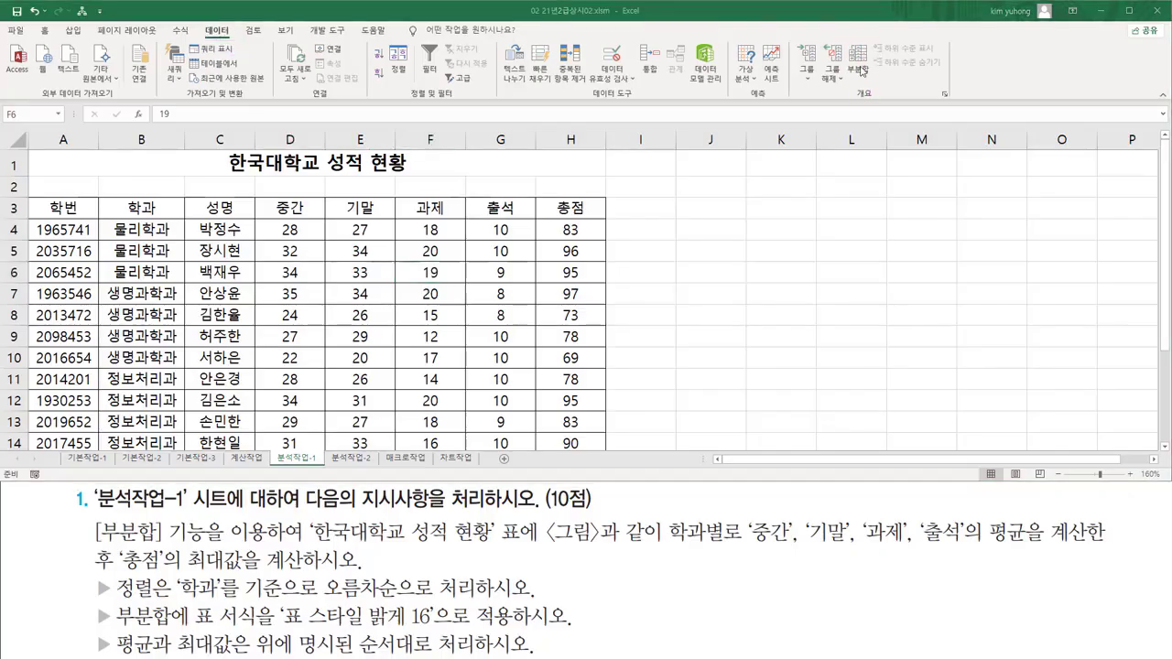
{"action": "left_click", "coordinate": [859, 60]}
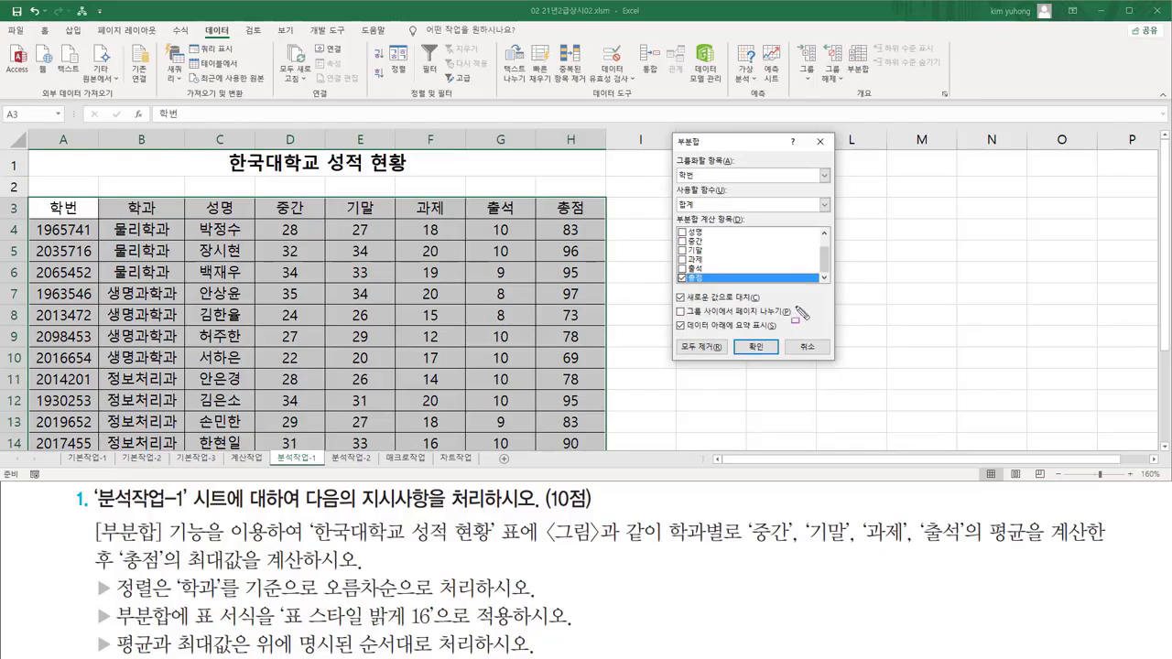
{"action": "mouse_move", "coordinate": [675, 151]}
{"action": "left_mouse_down"}
{"action": "mouse_move", "coordinate": [677, 183]}
{"action": "mouse_move", "coordinate": [746, 182]}
{"action": "left_mouse_up"}
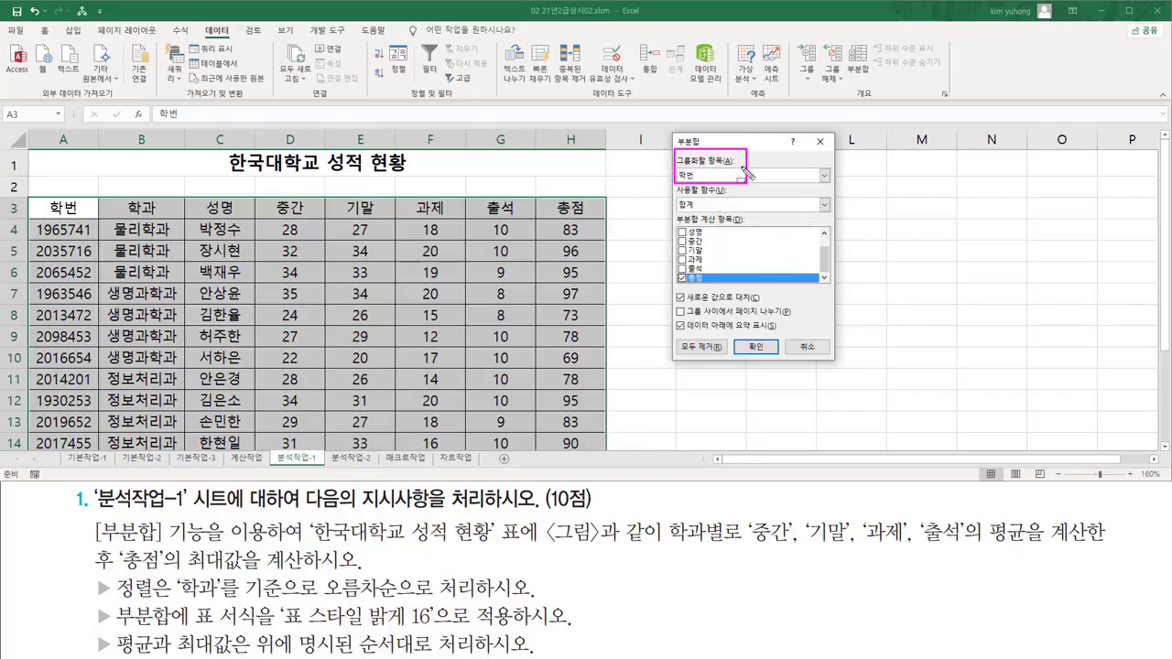
{"action": "left_click", "coordinate": [710, 174]}
{"action": "left_click", "coordinate": [742, 197]}
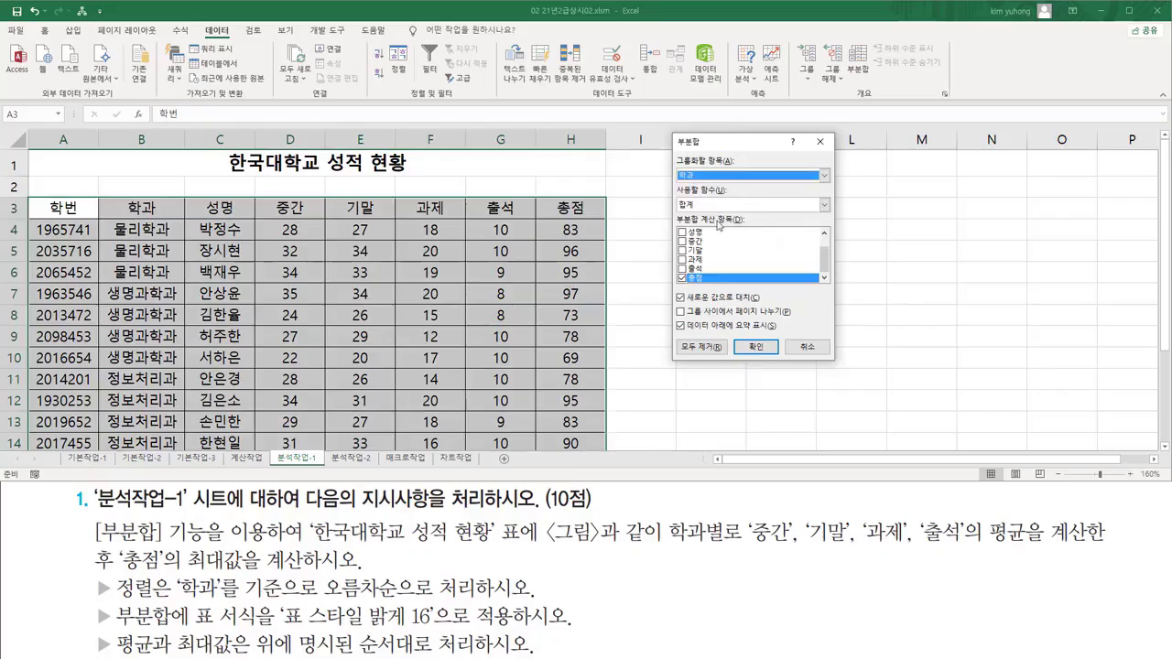
- Set the subtotal function to 평균
{"action": "key", "text": "ctrl+2"}
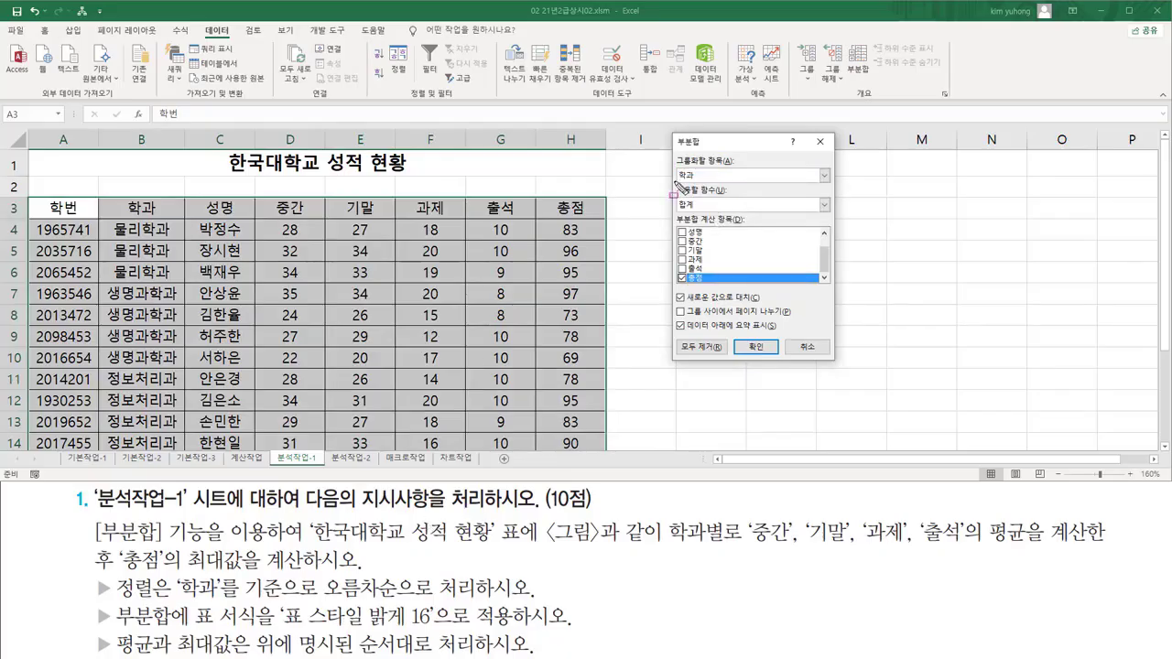
{"action": "left_click_drag", "start_coordinate": [676, 183], "coordinate": [735, 217]}
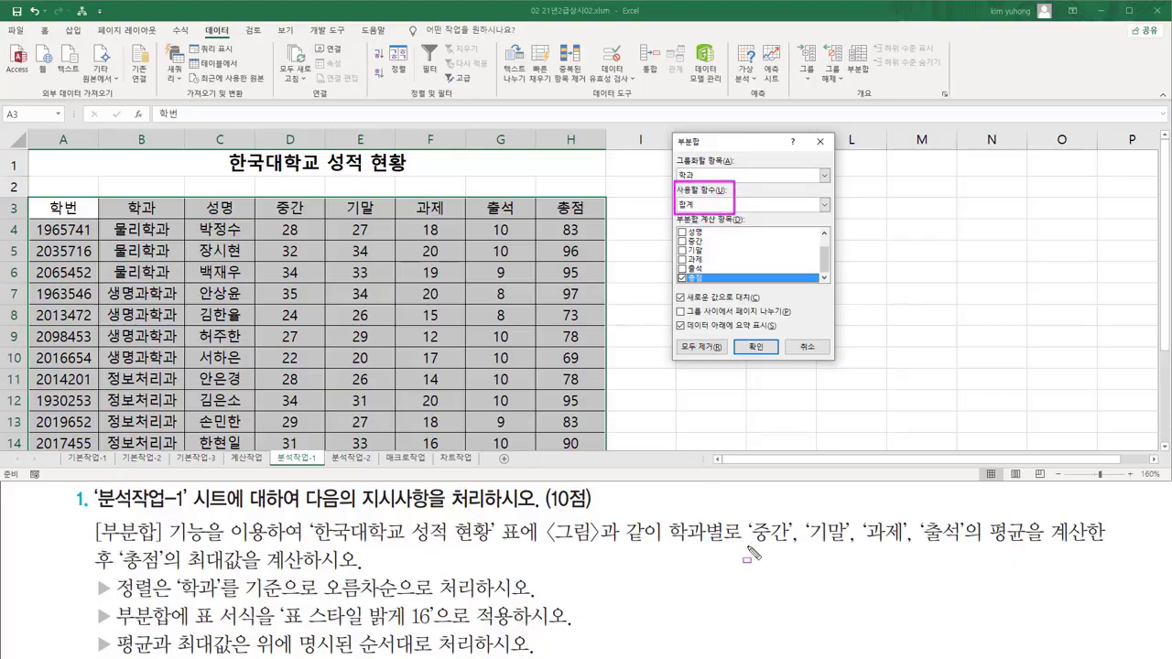
{"action": "left_click_drag", "start_coordinate": [747, 549], "coordinate": [1026, 558]}
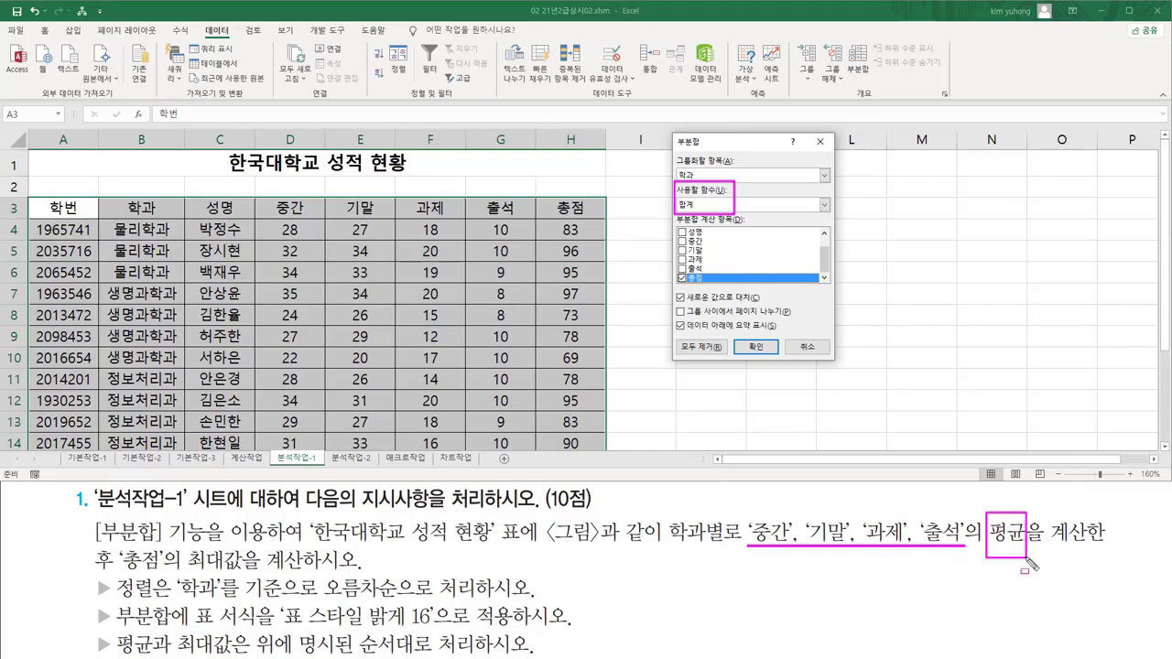
{"action": "left_click", "coordinate": [707, 203]}
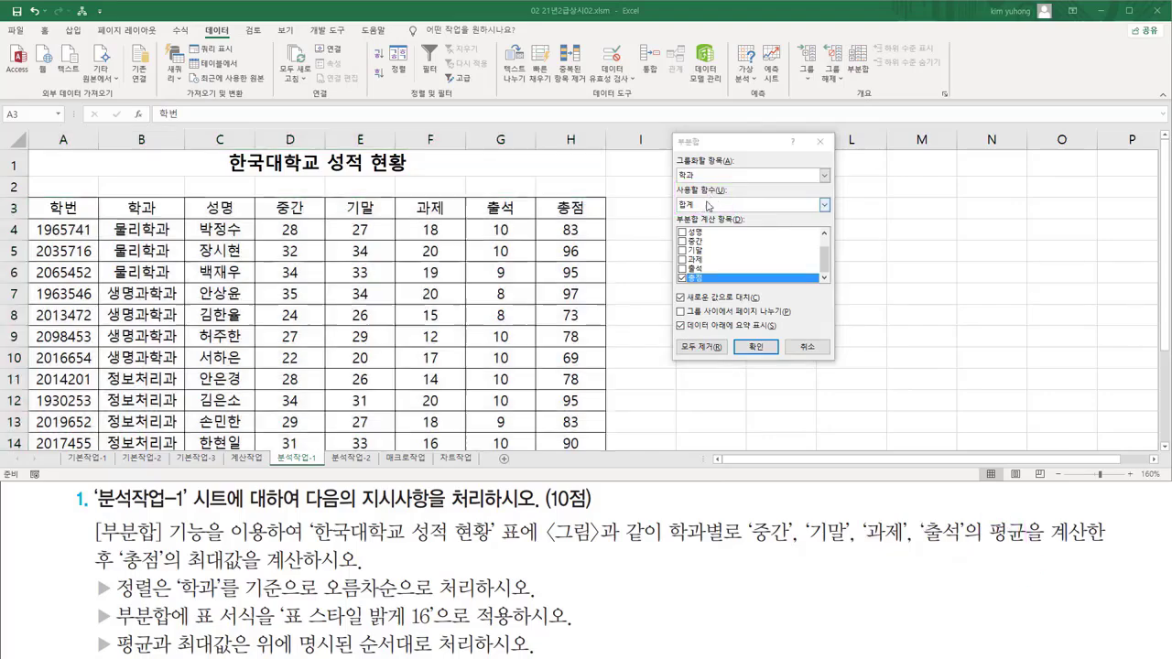
{"action": "left_click", "coordinate": [703, 241]}
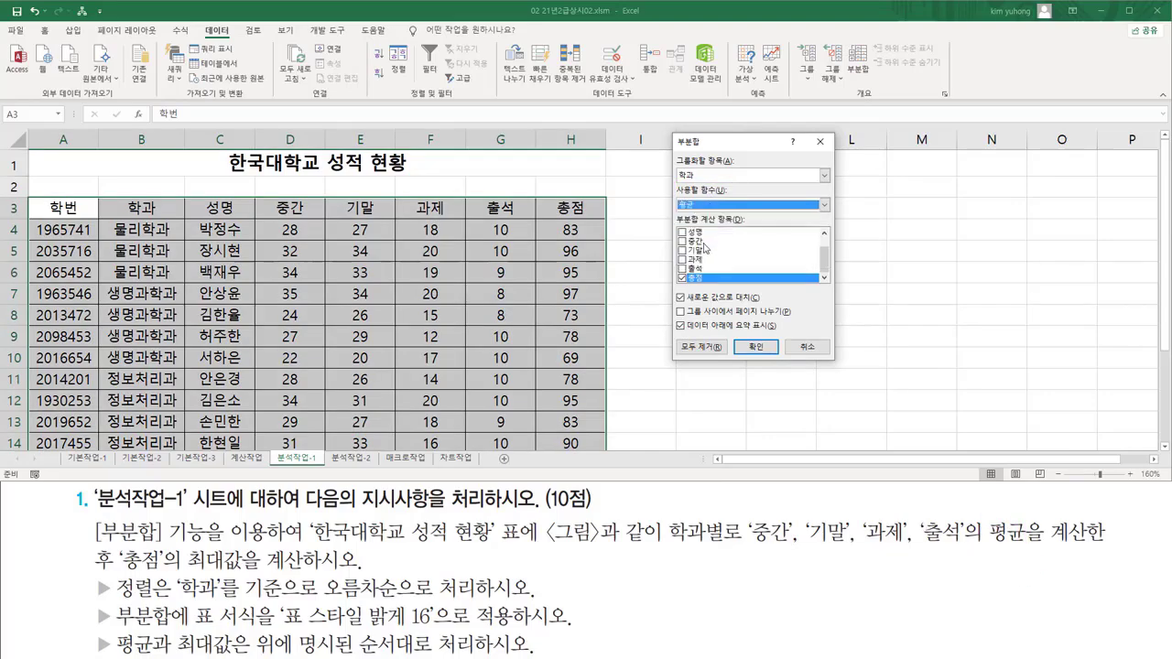
- Exclude 총점 from the subtotal items, include 중간, 기말, 과제 and 출석 instead, and apply the subtotal
{"action": "left_click_drag", "start_coordinate": [746, 549], "coordinate": [963, 549]}
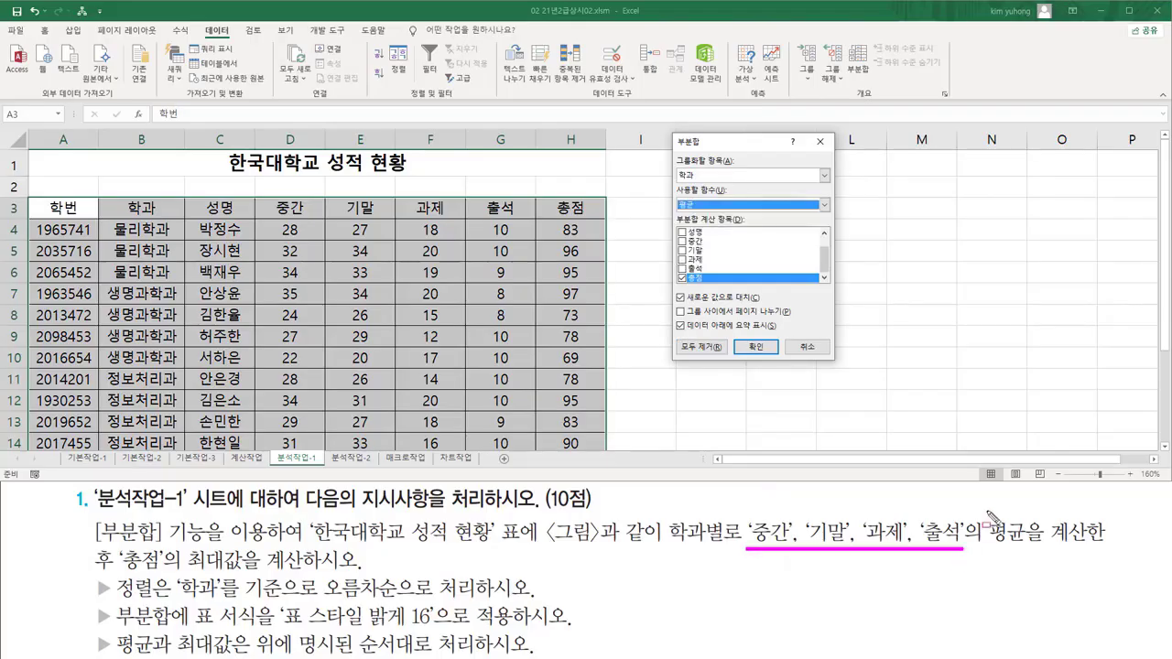
{"action": "left_click_drag", "start_coordinate": [986, 512], "coordinate": [1027, 558]}
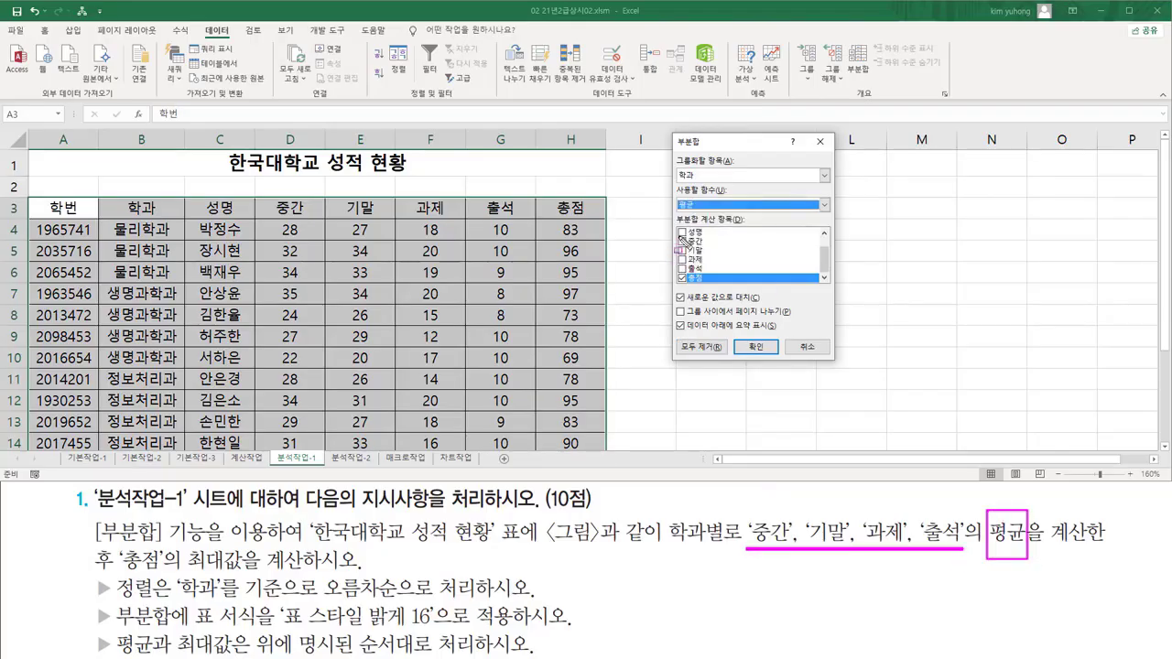
{"action": "left_click_drag", "start_coordinate": [683, 233], "coordinate": [707, 271]}
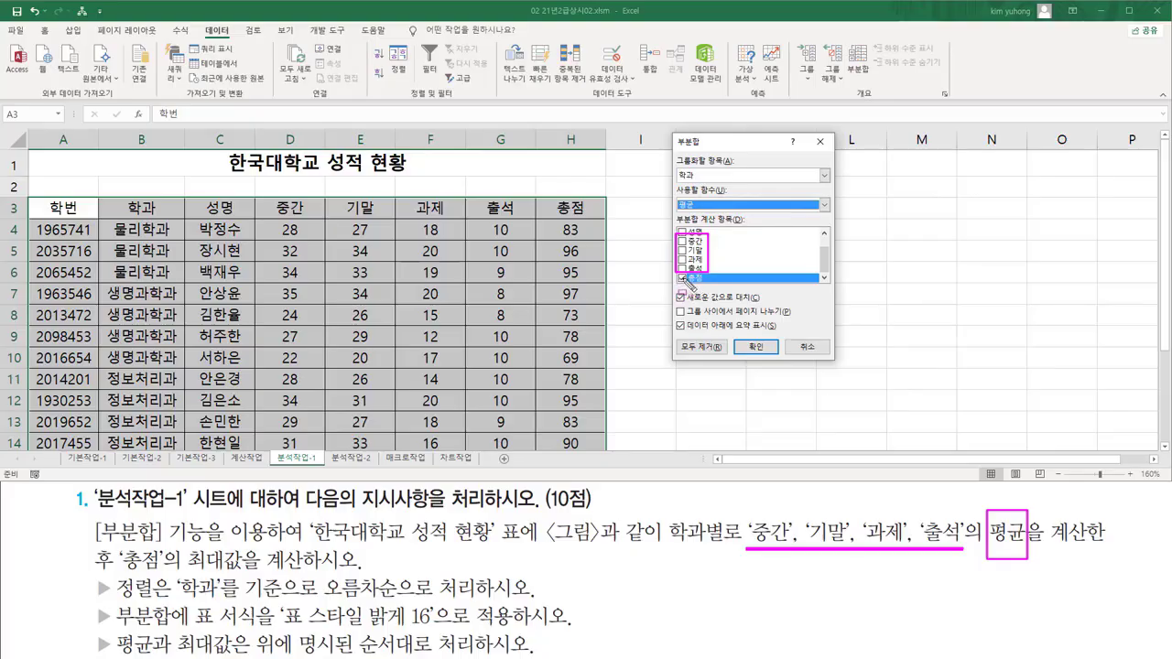
{"action": "left_click", "coordinate": [683, 279]}
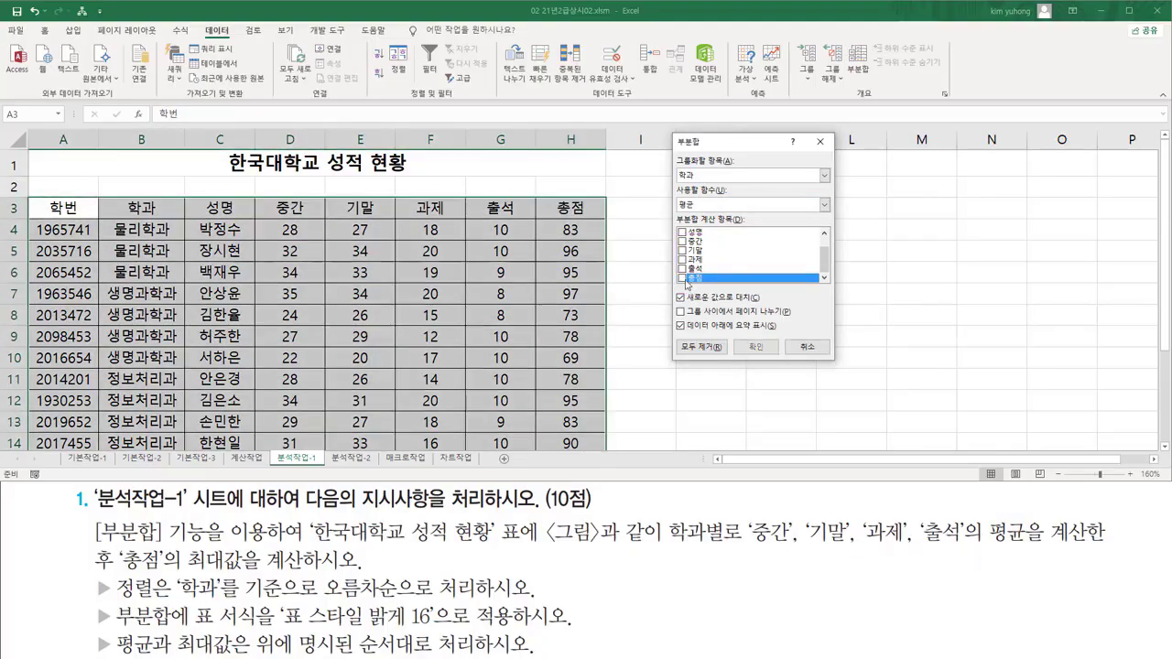
{"action": "left_click", "coordinate": [681, 241]}
{"action": "left_click", "coordinate": [681, 250]}
{"action": "left_click", "coordinate": [682, 259]}
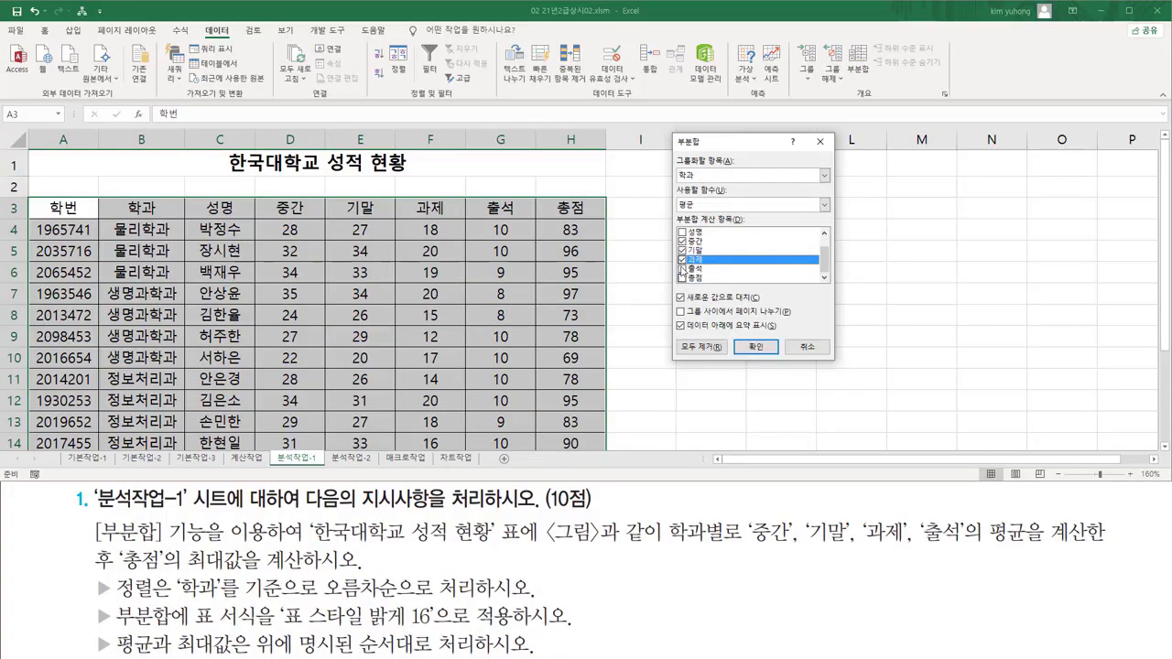
{"action": "left_click", "coordinate": [681, 268]}
{"action": "left_click_drag", "start_coordinate": [671, 235], "coordinate": [715, 273]}
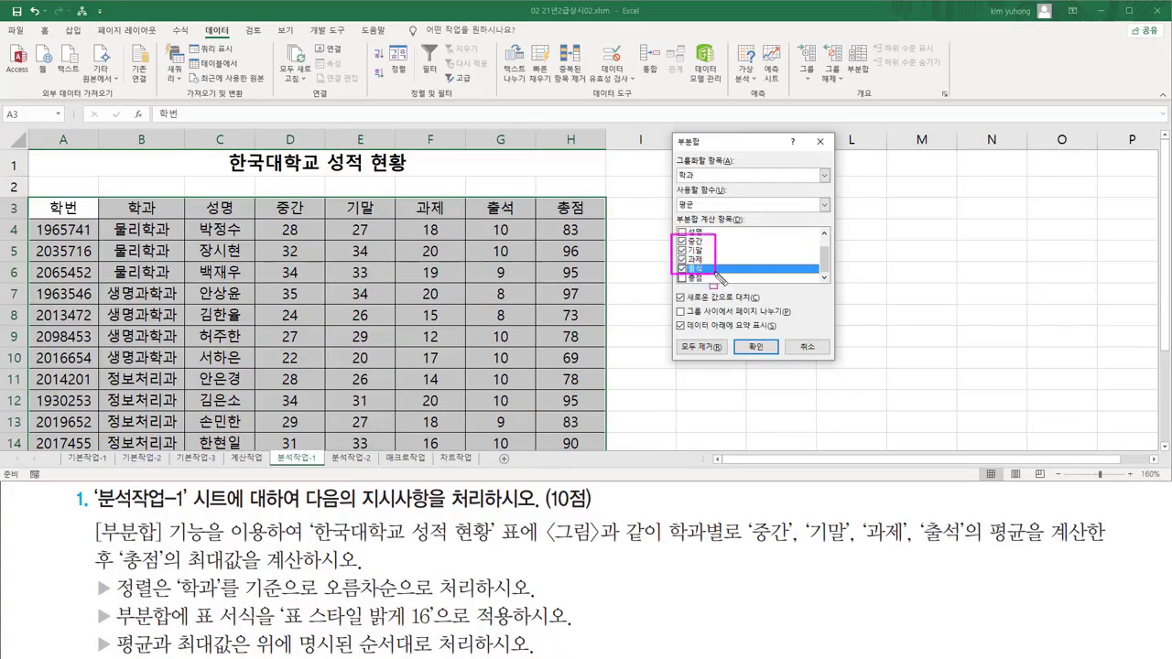
{"action": "left_click_drag", "start_coordinate": [679, 194], "coordinate": [703, 218]}
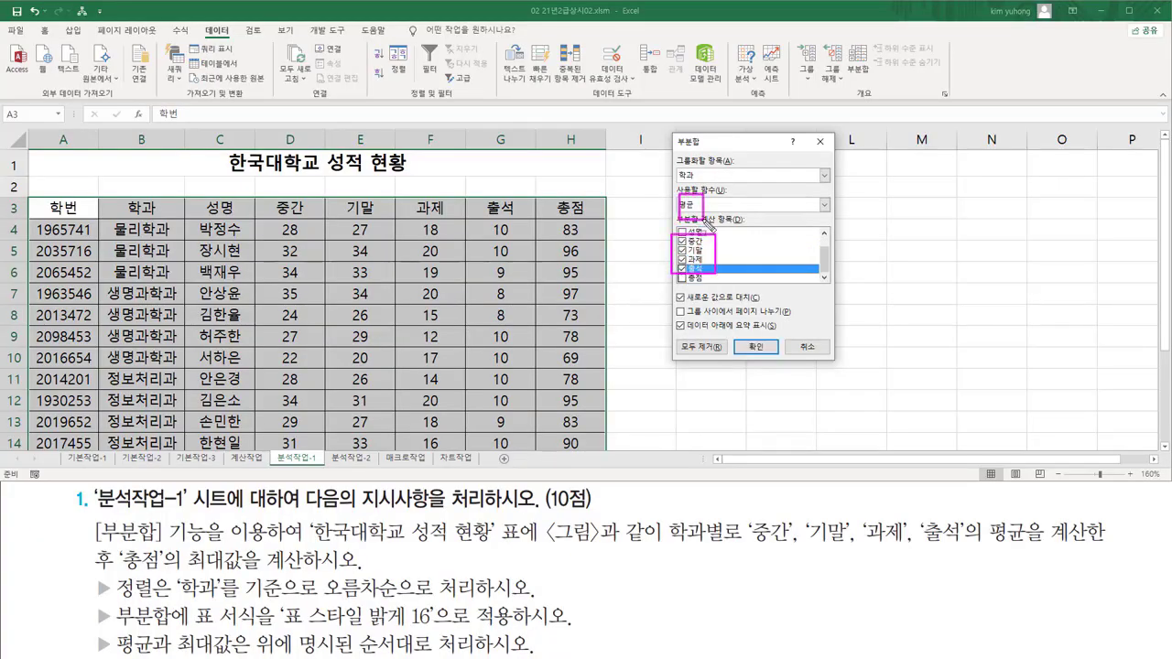
{"action": "left_click_drag", "start_coordinate": [742, 333], "coordinate": [775, 355]}
{"action": "left_click", "coordinate": [758, 350]}
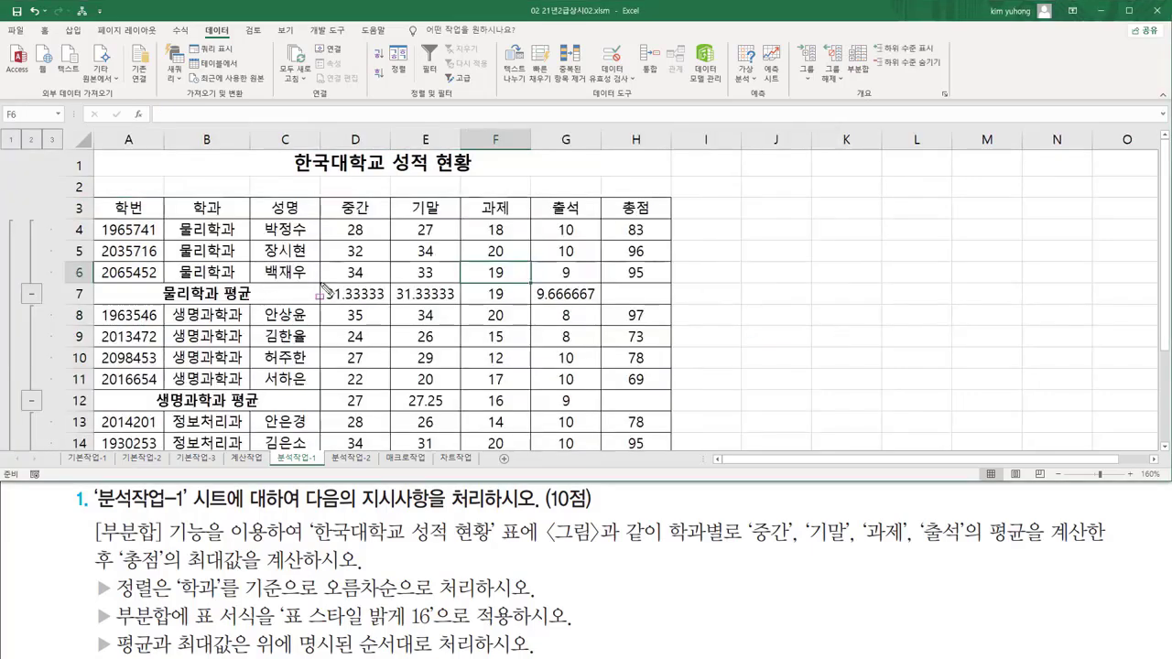
{"action": "left_click_drag", "start_coordinate": [318, 282], "coordinate": [599, 304]}
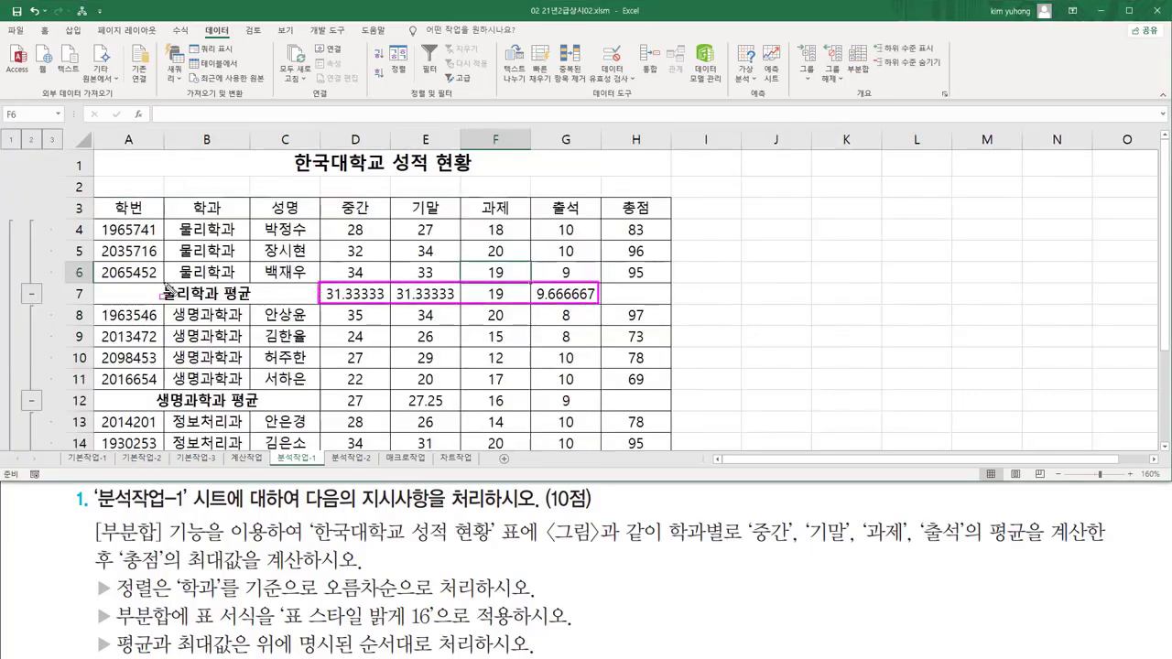
{"action": "left_click_drag", "start_coordinate": [162, 281], "coordinate": [245, 303]}
{"action": "left_click_drag", "start_coordinate": [154, 389], "coordinate": [259, 411]}
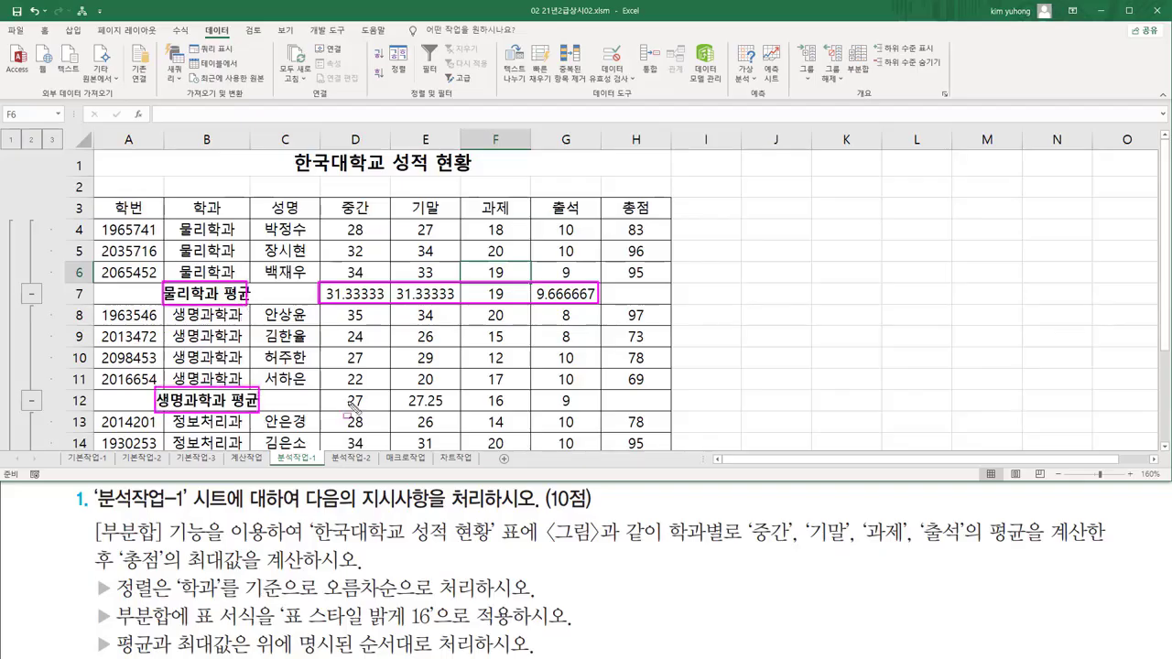
{"action": "left_click_drag", "start_coordinate": [326, 389], "coordinate": [586, 409]}
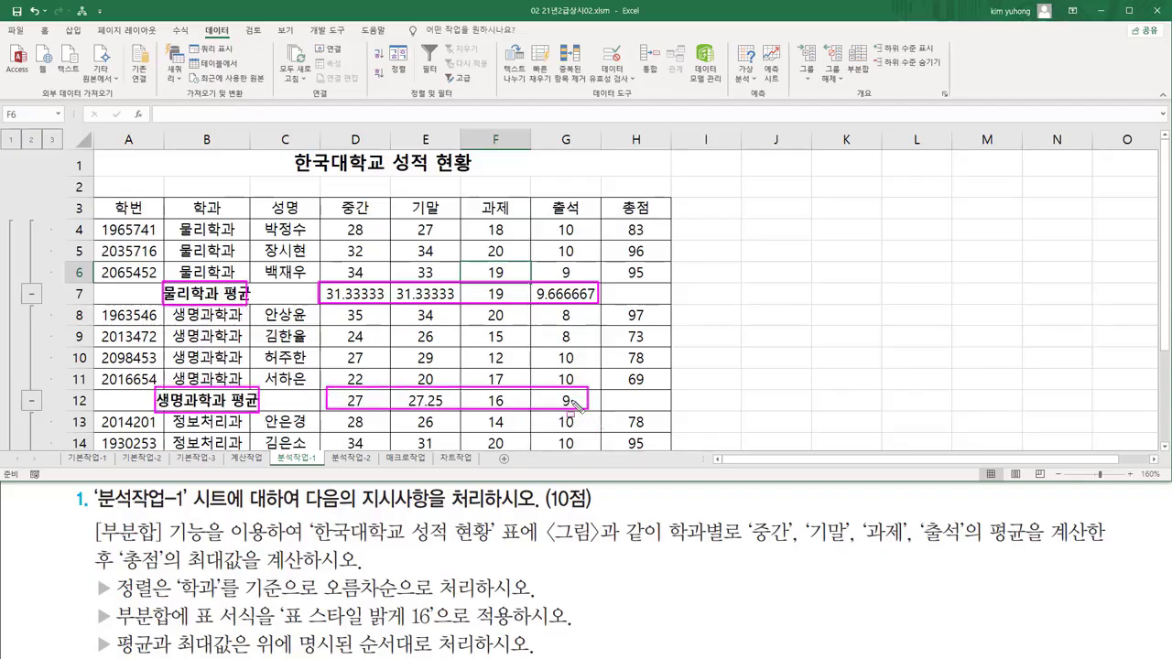
{"action": "key", "text": "Escape"}
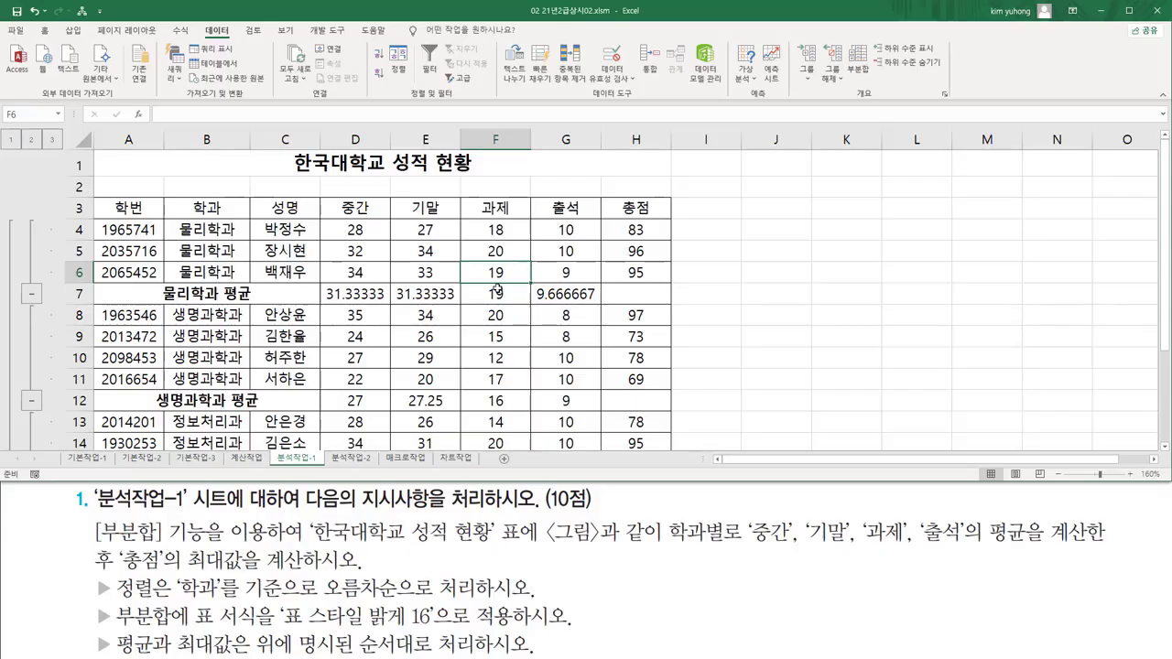
{"action": "key", "text": "ctrl+2"}
{"action": "mouse_move", "coordinate": [122, 543]}
{"action": "left_mouse_down"}
{"action": "mouse_move", "coordinate": [132, 565]}
{"action": "mouse_move", "coordinate": [163, 572]}
{"action": "mouse_move", "coordinate": [271, 576]}
{"action": "left_mouse_up"}
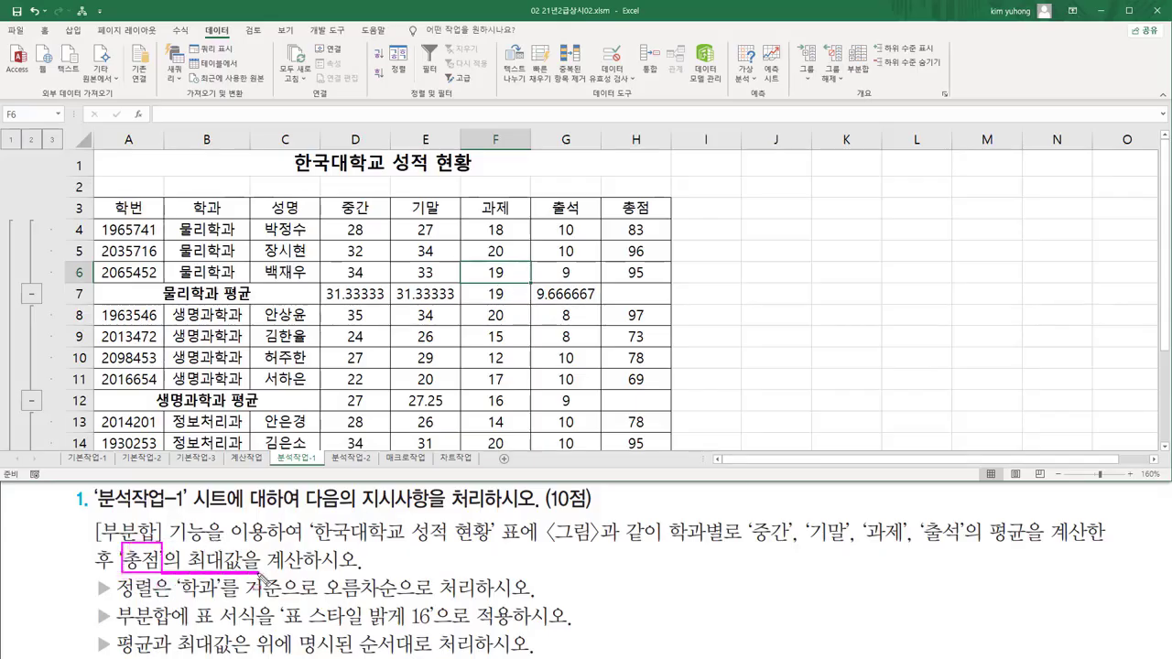
- Start a second subtotal (부분합) on the grade table, grouped by 학과, and set its function to 최대
{"action": "key", "text": "Escape"}
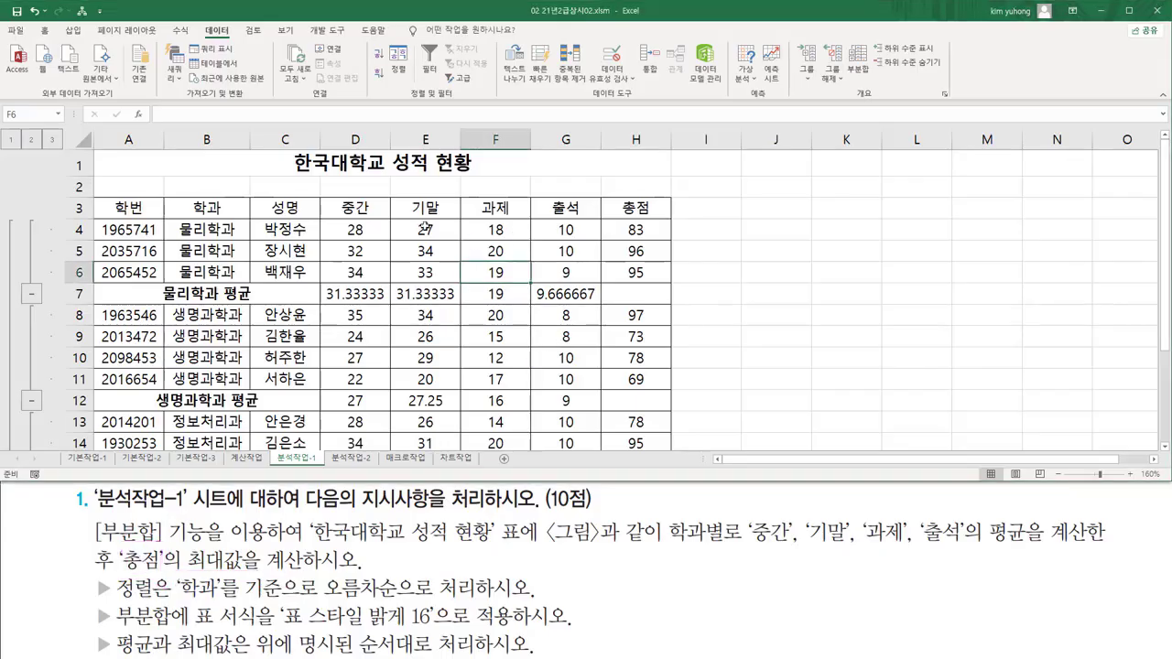
{"action": "left_click", "coordinate": [425, 227]}
{"action": "left_click", "coordinate": [495, 231]}
{"action": "left_click", "coordinate": [516, 257]}
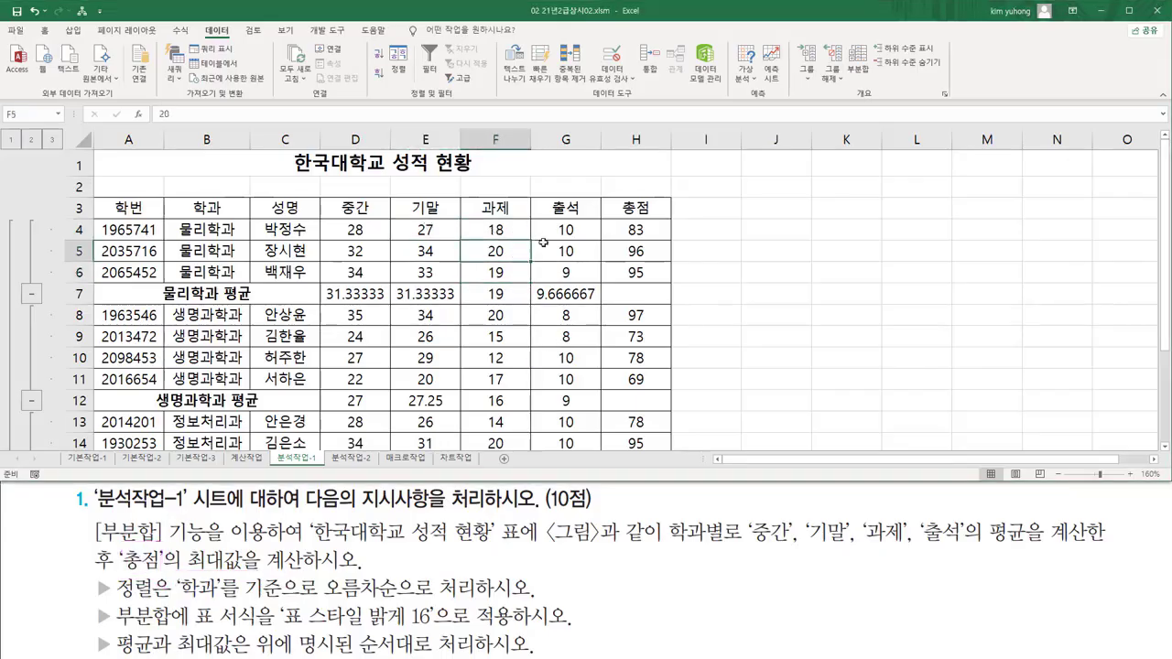
{"action": "left_click", "coordinate": [857, 62]}
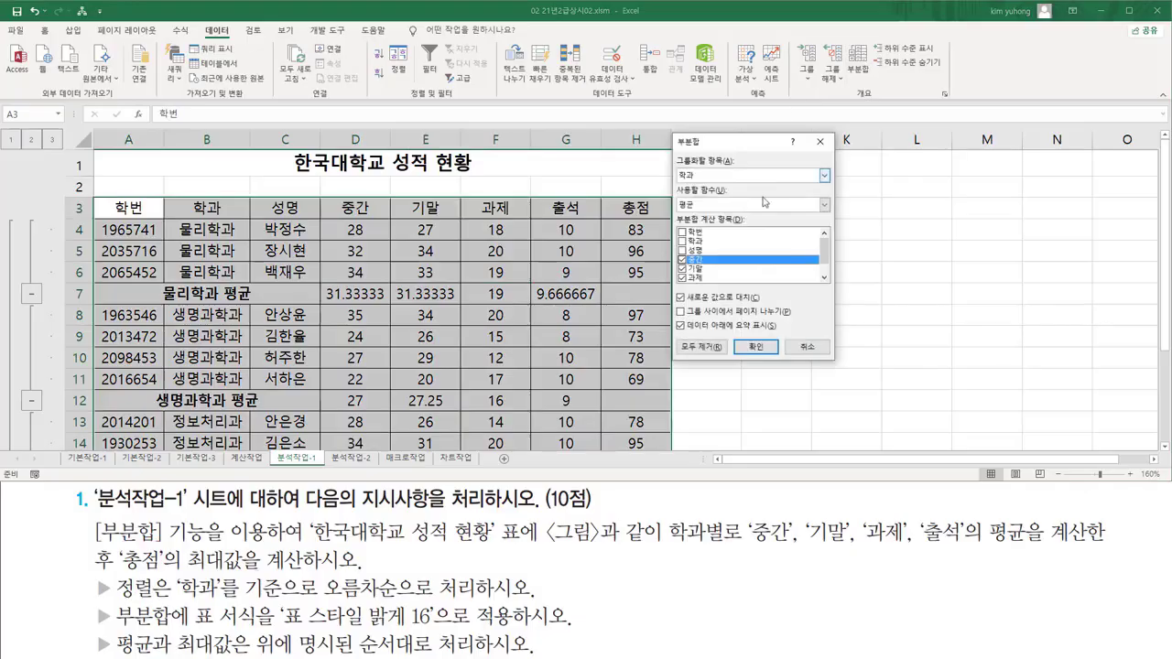
{"action": "left_click", "coordinate": [716, 203]}
{"action": "left_click", "coordinate": [705, 248]}
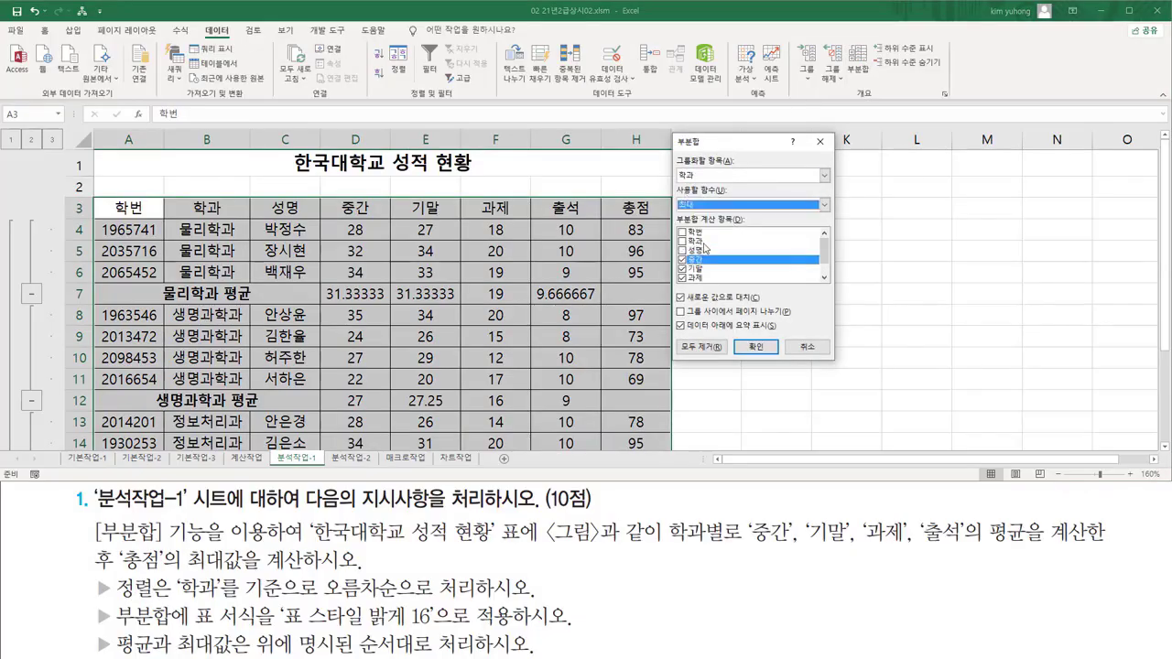
- Exclude 중간, 기말, 과제 and 출석 from the subtotal items and include only 총점
{"action": "left_click_drag", "start_coordinate": [184, 546], "coordinate": [246, 576]}
{"action": "left_click_drag", "start_coordinate": [119, 574], "coordinate": [163, 574]}
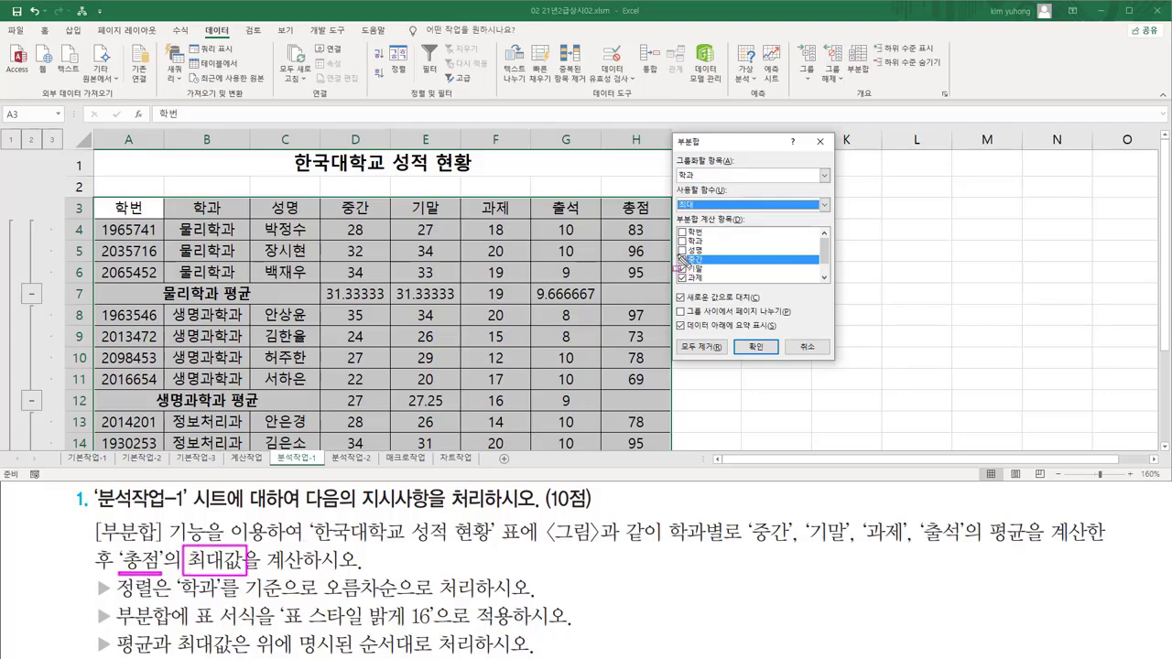
{"action": "left_click_drag", "start_coordinate": [679, 255], "coordinate": [705, 280]}
{"action": "key", "text": "Escape"}
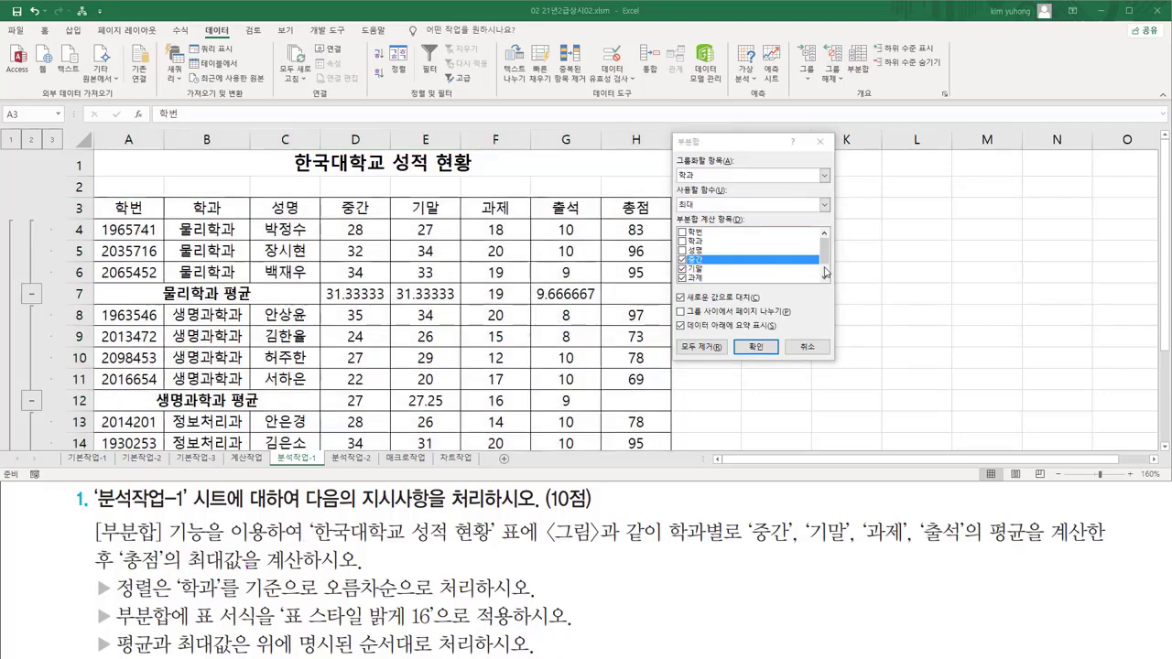
{"action": "left_click", "coordinate": [825, 271]}
{"action": "left_click", "coordinate": [825, 272]}
{"action": "left_click", "coordinate": [681, 241]}
{"action": "left_click", "coordinate": [681, 250]}
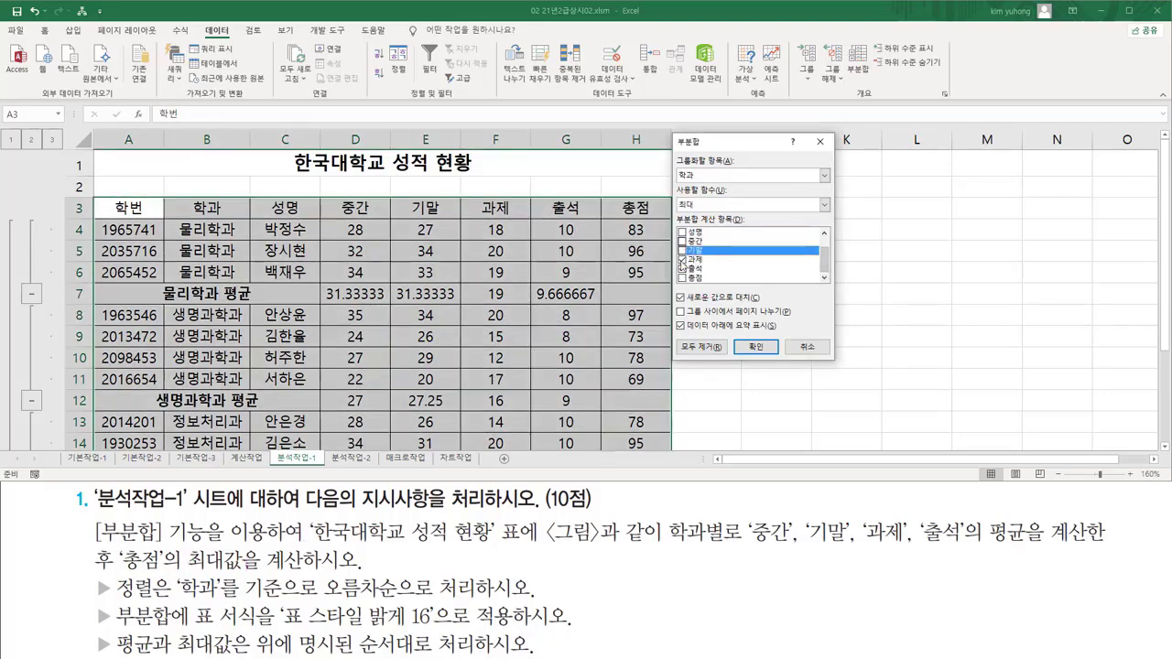
{"action": "left_click", "coordinate": [681, 259]}
{"action": "left_click", "coordinate": [682, 268]}
{"action": "left_click", "coordinate": [681, 277]}
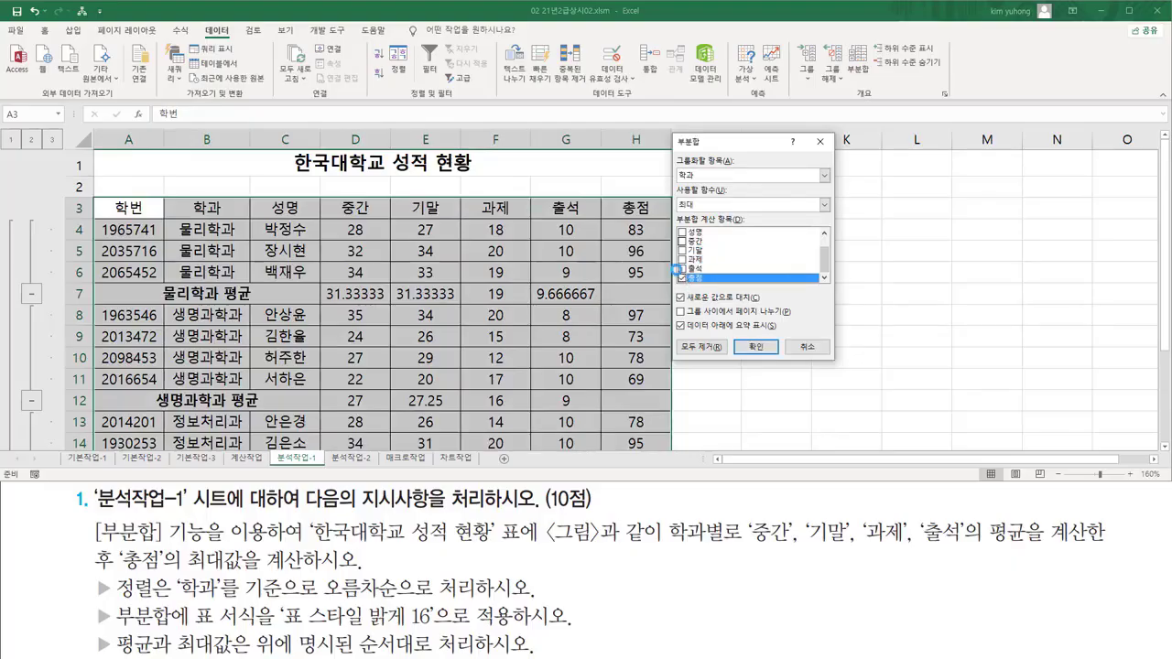
- Turn off 새로운 값으로 대치 so the existing averages are kept, and apply the 총점 maximum subtotal
{"action": "mouse_move", "coordinate": [674, 270]}
{"action": "left_mouse_down"}
{"action": "mouse_move", "coordinate": [697, 291]}
{"action": "mouse_move", "coordinate": [713, 284]}
{"action": "left_mouse_up"}
{"action": "left_click_drag", "start_coordinate": [682, 200], "coordinate": [701, 218]}
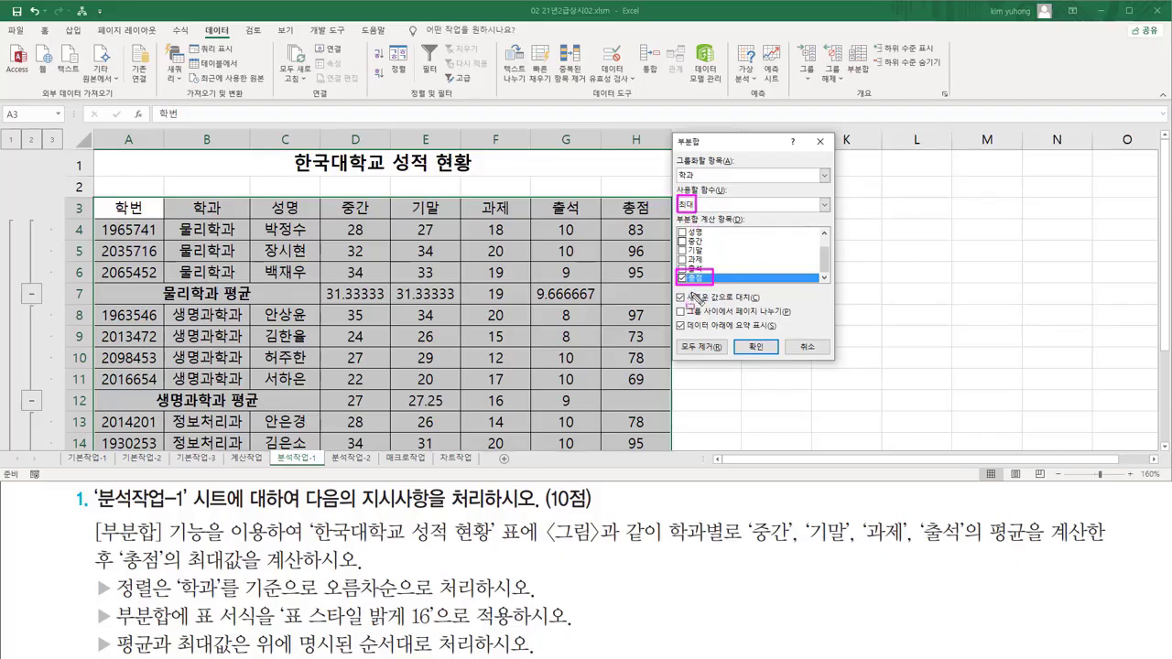
{"action": "left_click_drag", "start_coordinate": [674, 291], "coordinate": [766, 304]}
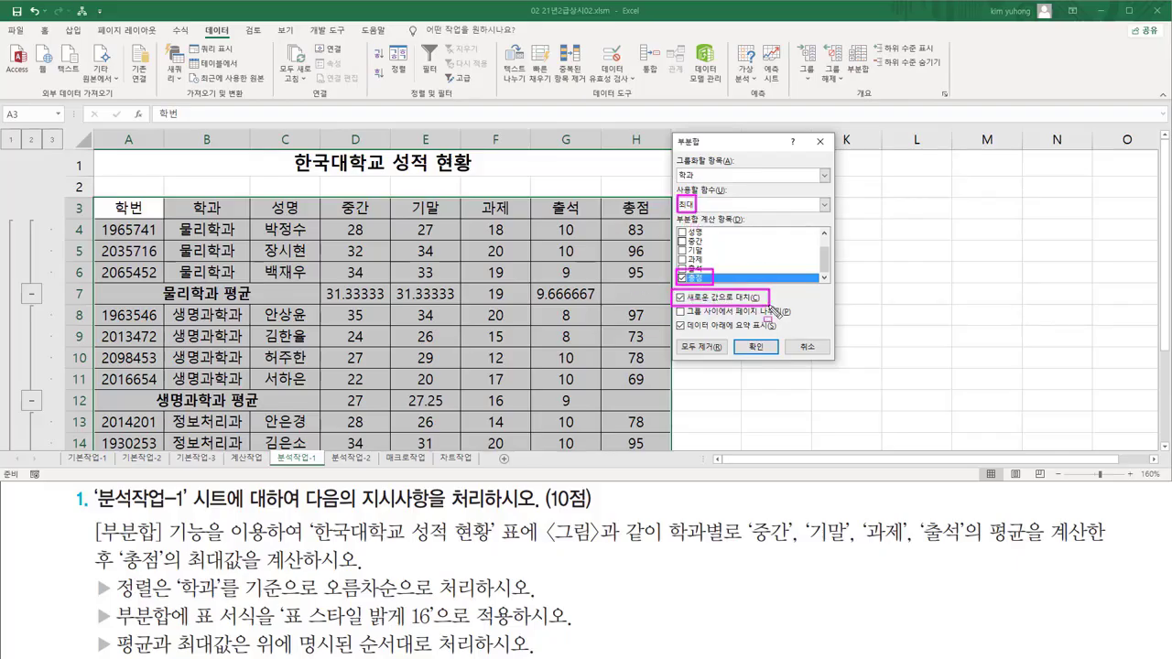
{"action": "key", "text": "Escape"}
{"action": "left_click", "coordinate": [682, 298]}
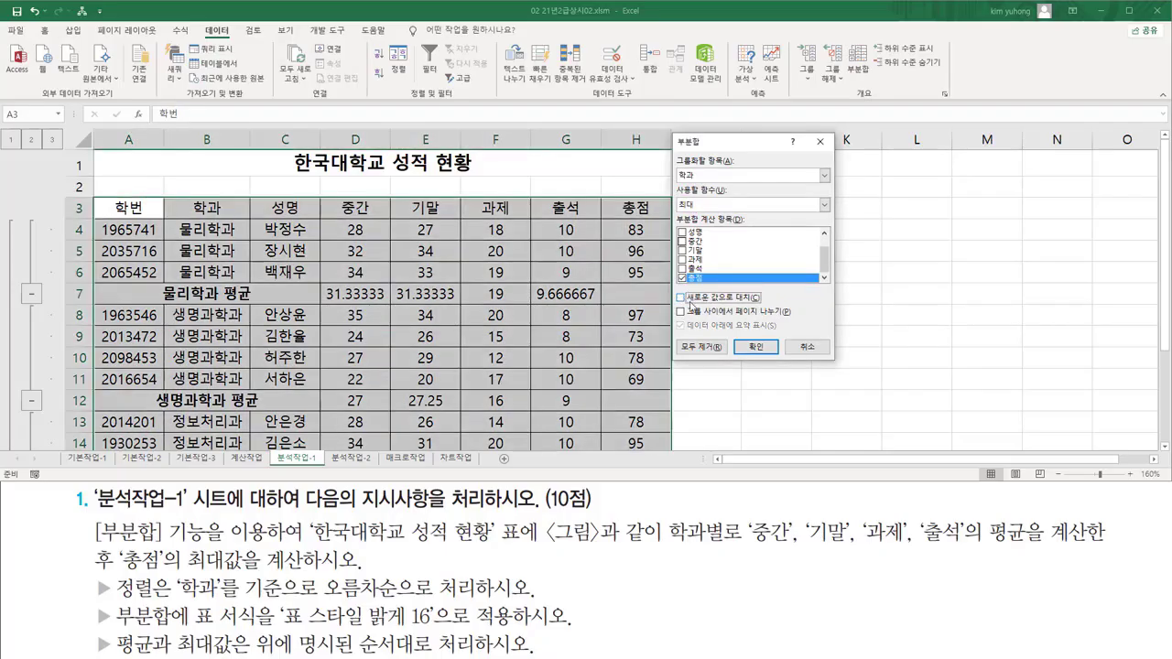
{"action": "left_click", "coordinate": [755, 347]}
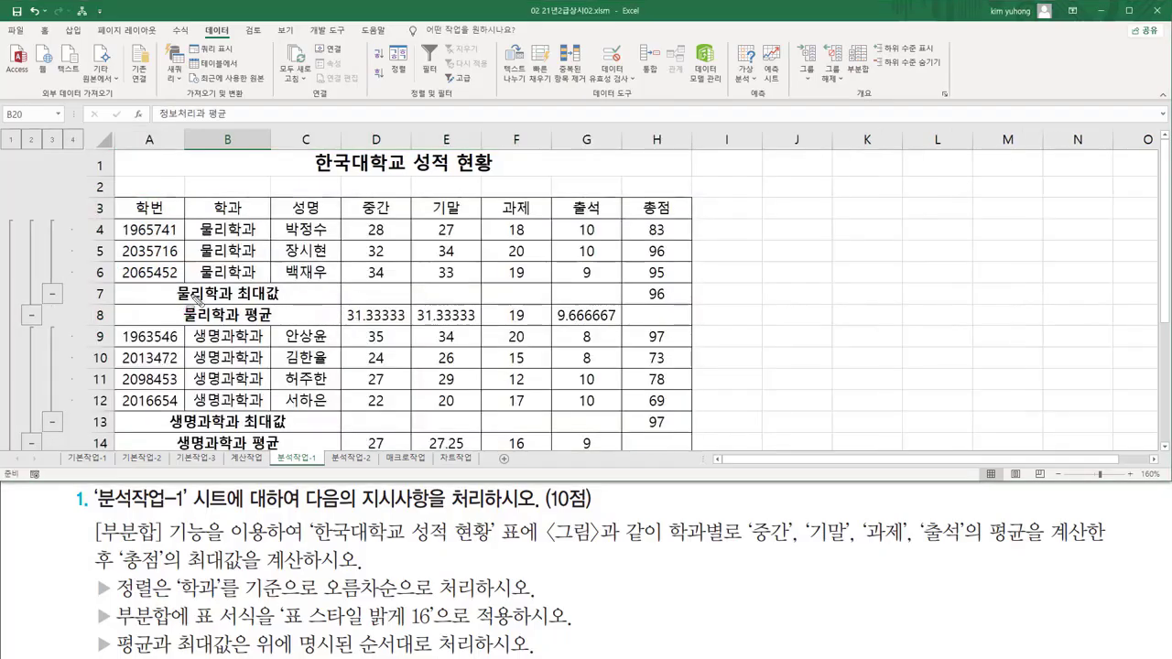
- Check the 총점 values in each 학과's 최대값 row and read the instructions on sorting and table formatting
{"action": "left_click_drag", "start_coordinate": [171, 283], "coordinate": [290, 302]}
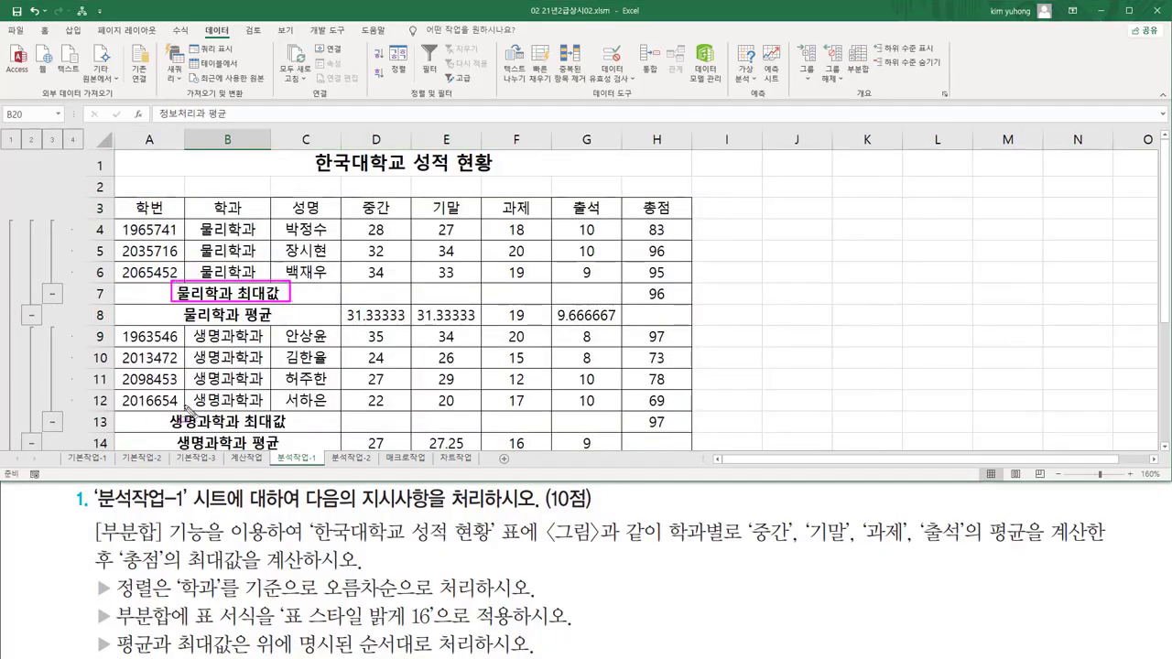
{"action": "left_click_drag", "start_coordinate": [183, 424], "coordinate": [296, 436]}
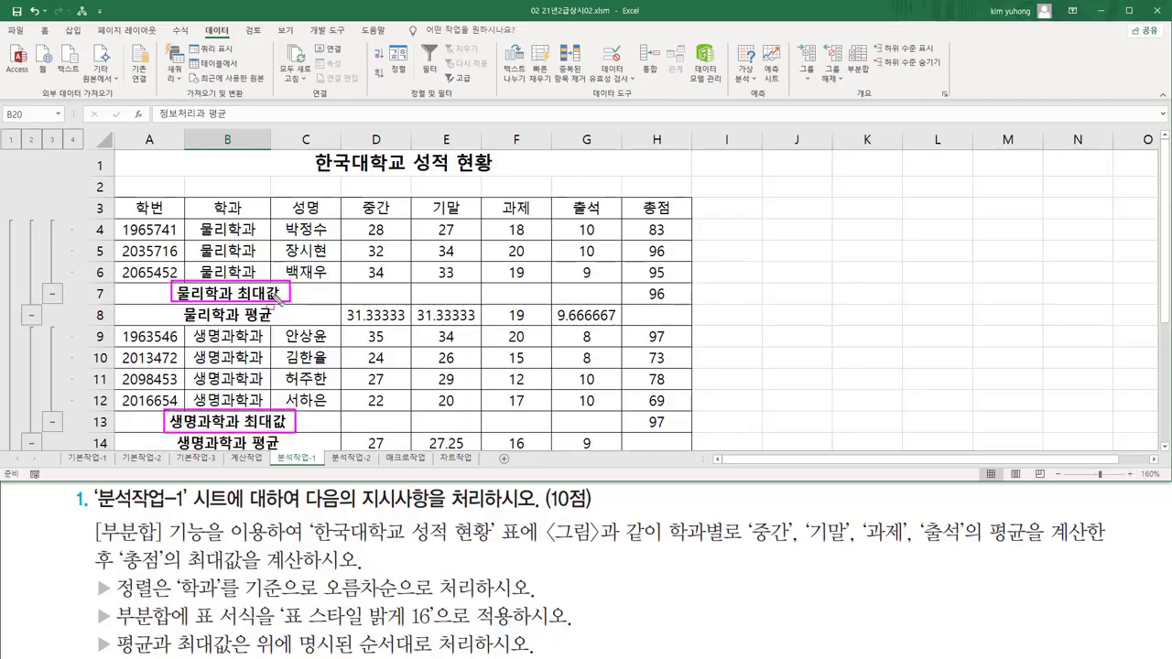
{"action": "left_click_drag", "start_coordinate": [638, 282], "coordinate": [678, 299]}
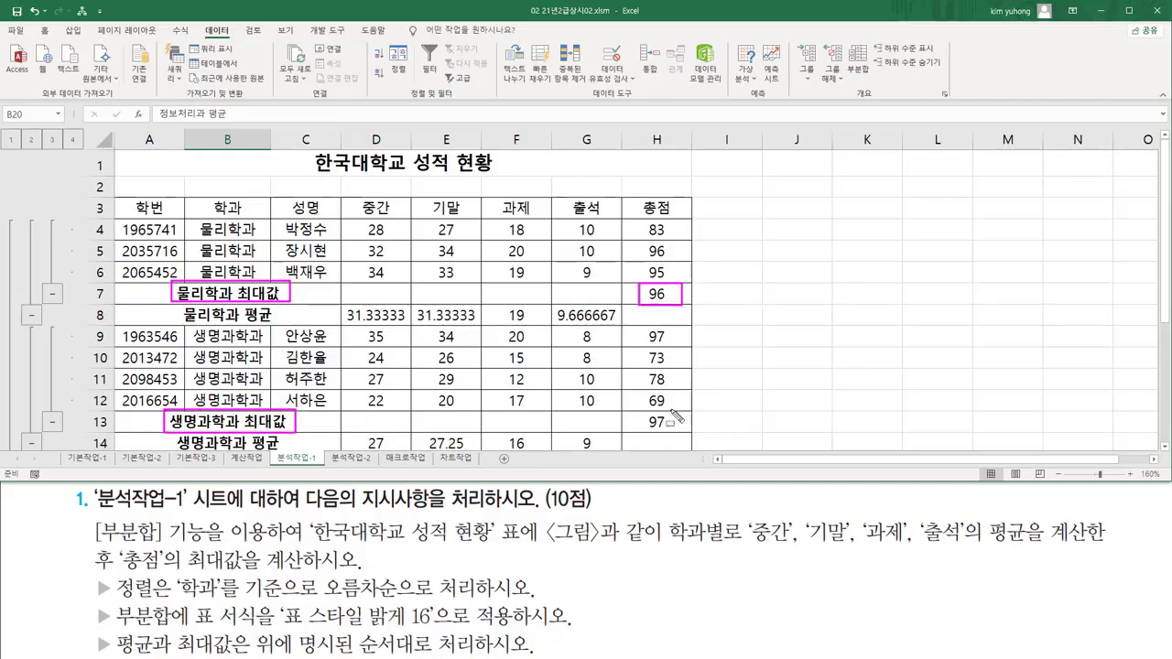
{"action": "left_click_drag", "start_coordinate": [640, 408], "coordinate": [667, 432]}
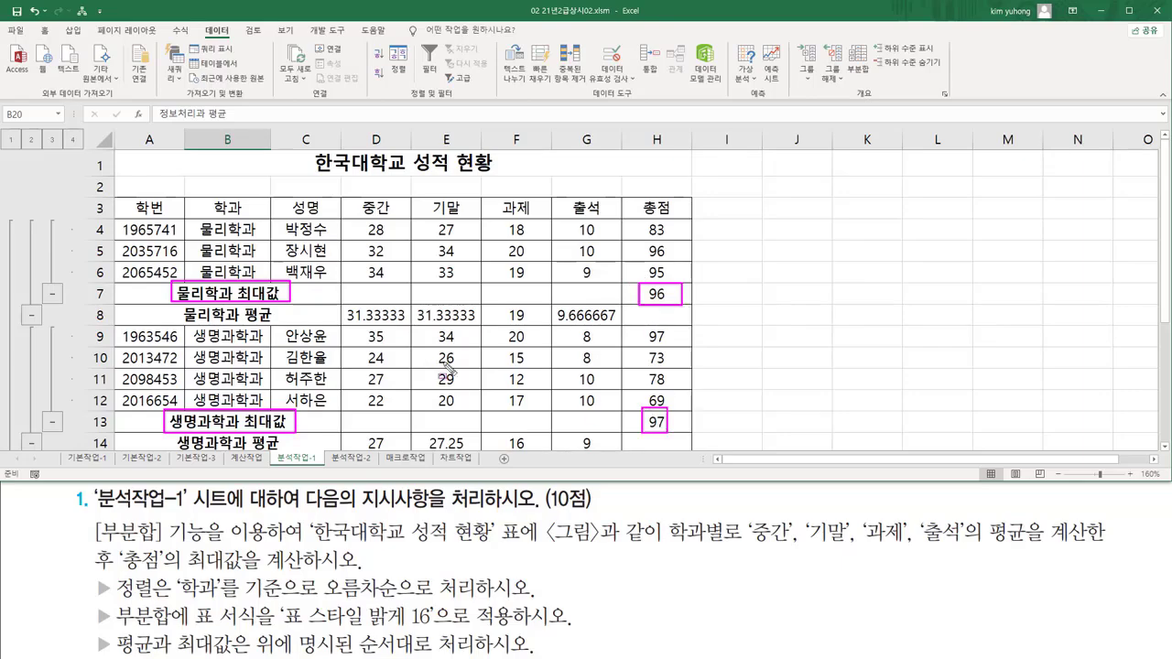
{"action": "key", "text": "Escape"}
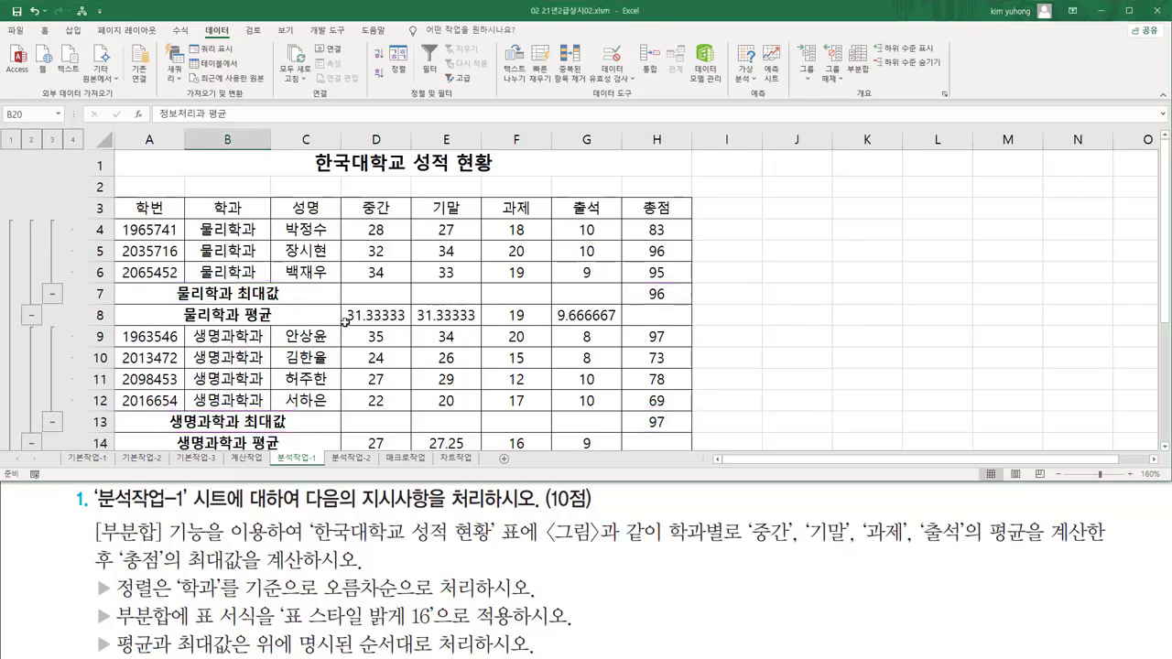
{"action": "left_click_drag", "start_coordinate": [68, 604], "coordinate": [626, 603]}
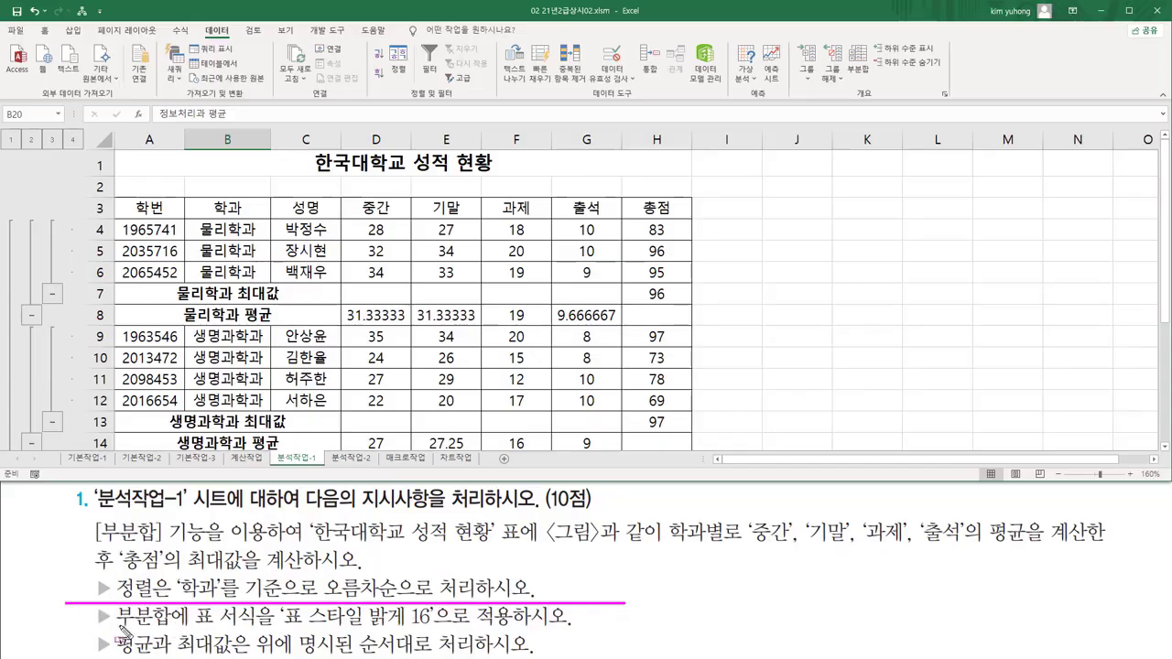
{"action": "left_click_drag", "start_coordinate": [114, 629], "coordinate": [174, 629]}
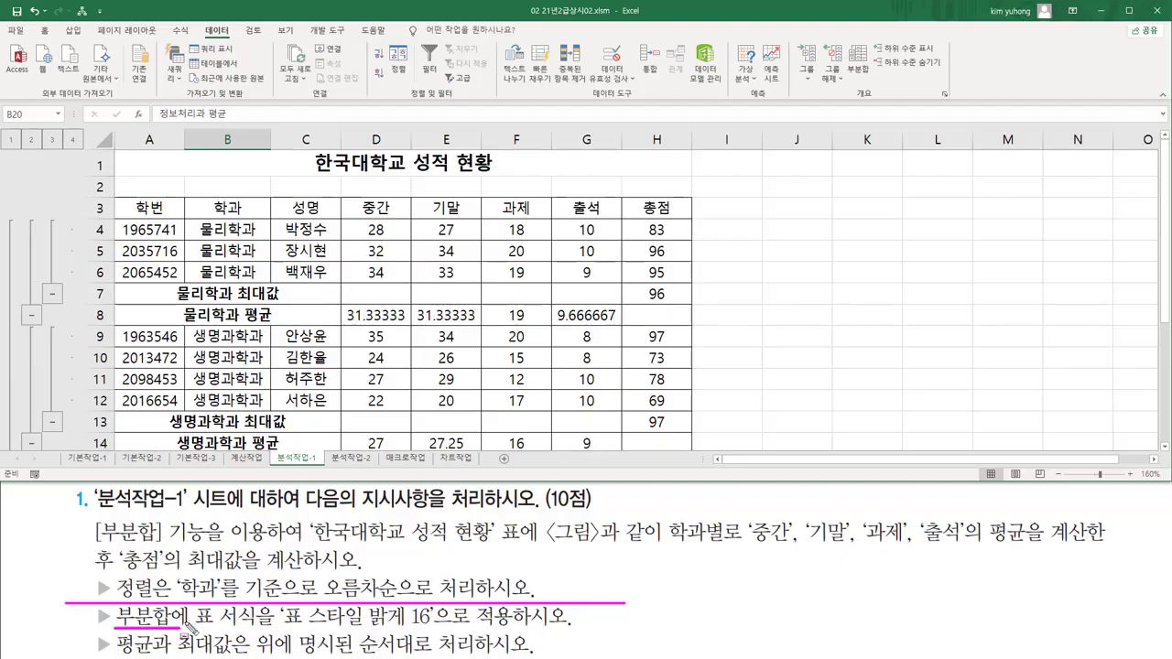
{"action": "mouse_move", "coordinate": [190, 605]}
{"action": "left_mouse_down"}
{"action": "mouse_move", "coordinate": [260, 631]}
{"action": "mouse_move", "coordinate": [440, 630]}
{"action": "left_mouse_up"}
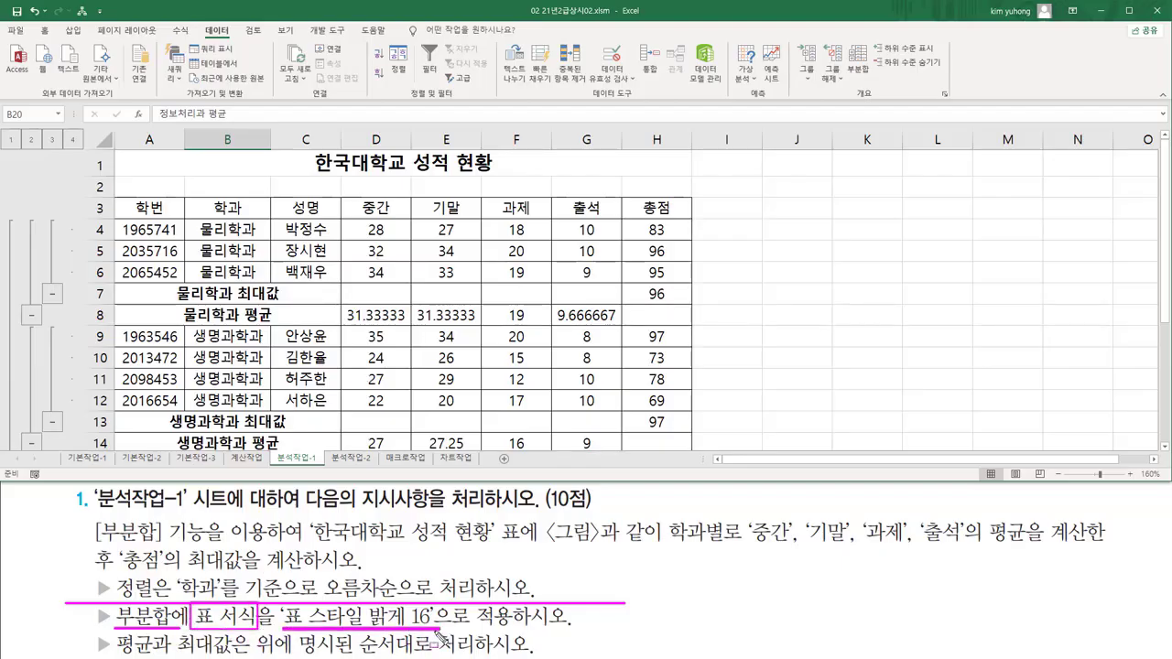
{"action": "key", "text": "Escape"}
- Select the grade table with its subtotal rows from the 학번 header and choose the table format 표 스타일 밝게 16
{"action": "left_click", "coordinate": [378, 253]}
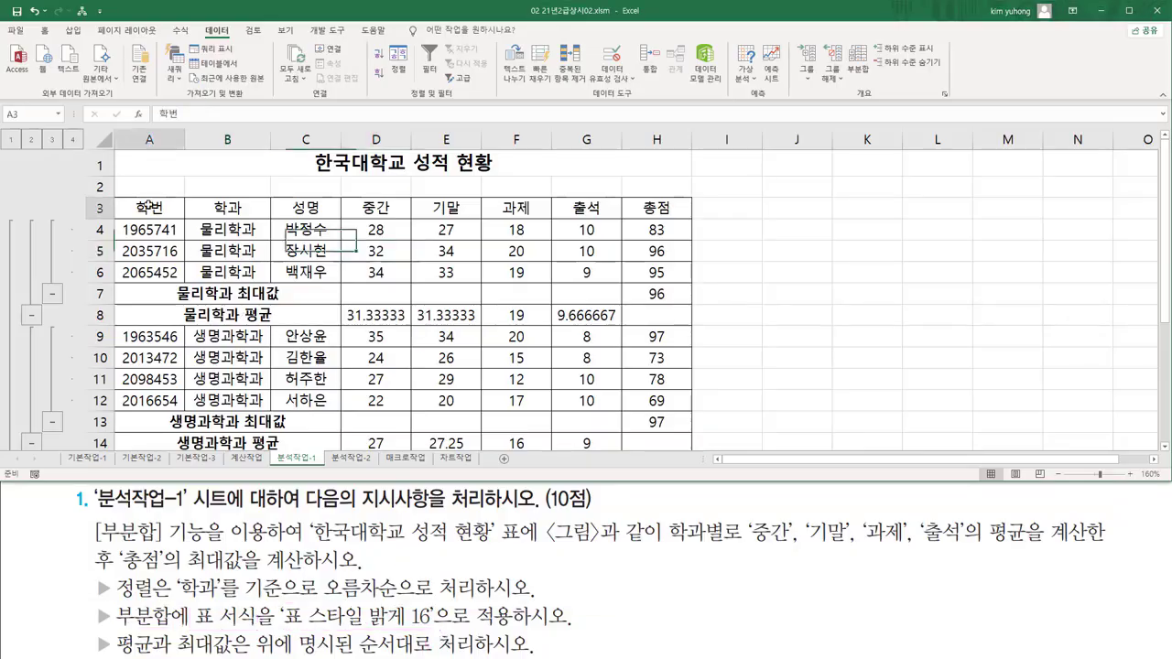
{"action": "left_click_drag", "start_coordinate": [134, 208], "coordinate": [657, 407]}
{"action": "scroll", "coordinate": [518, 357], "scroll_direction": "up", "scroll_amount": 3}
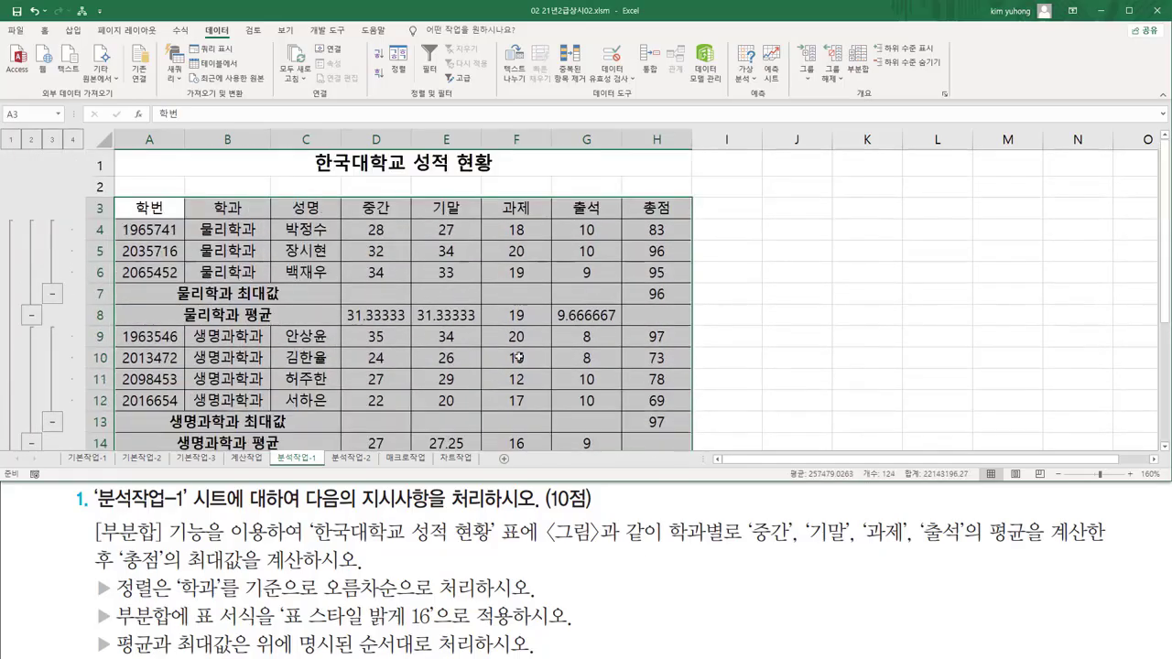
{"action": "left_click", "coordinate": [44, 31]}
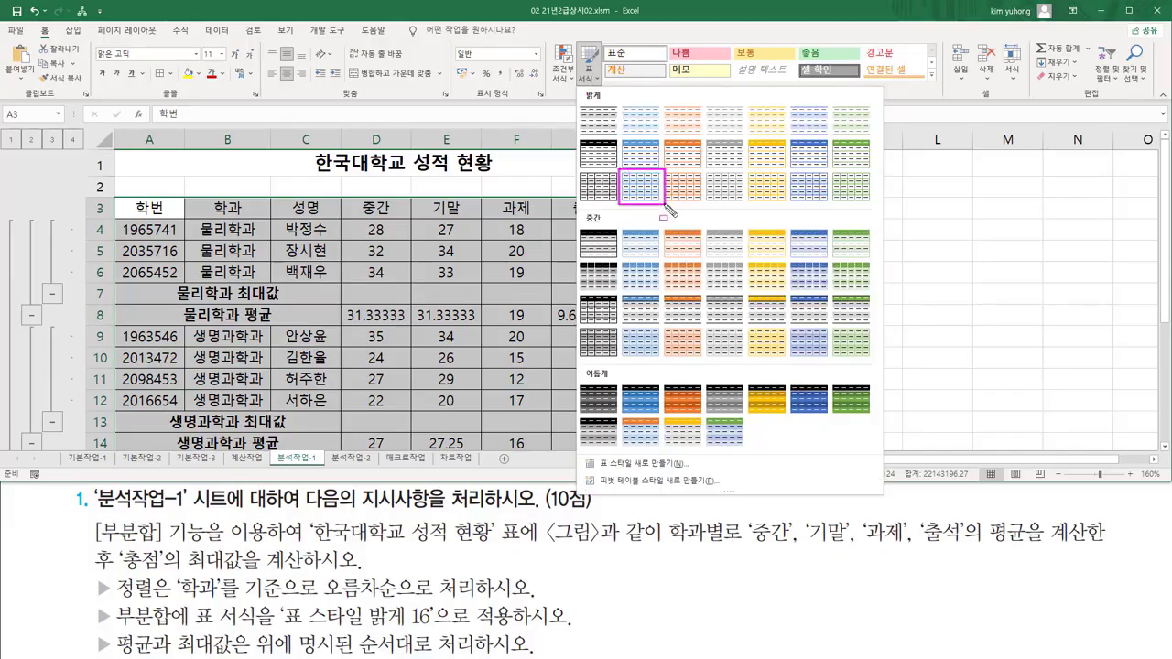
{"action": "key", "text": "Escape"}
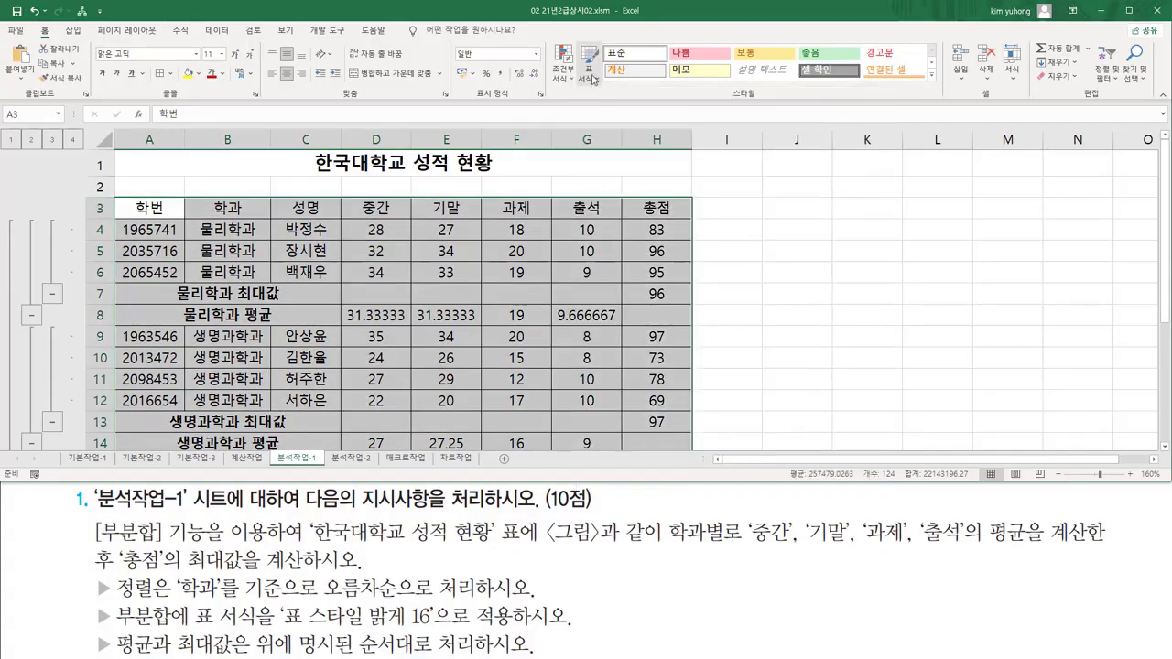
{"action": "left_click", "coordinate": [591, 79]}
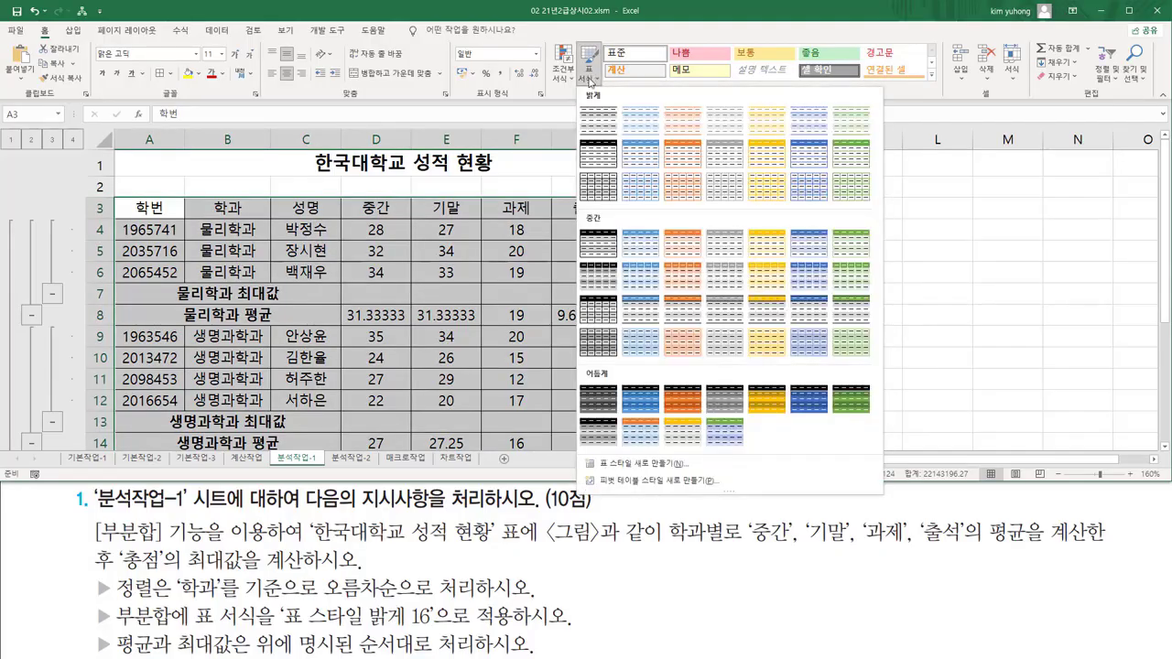
{"action": "left_click", "coordinate": [641, 187]}
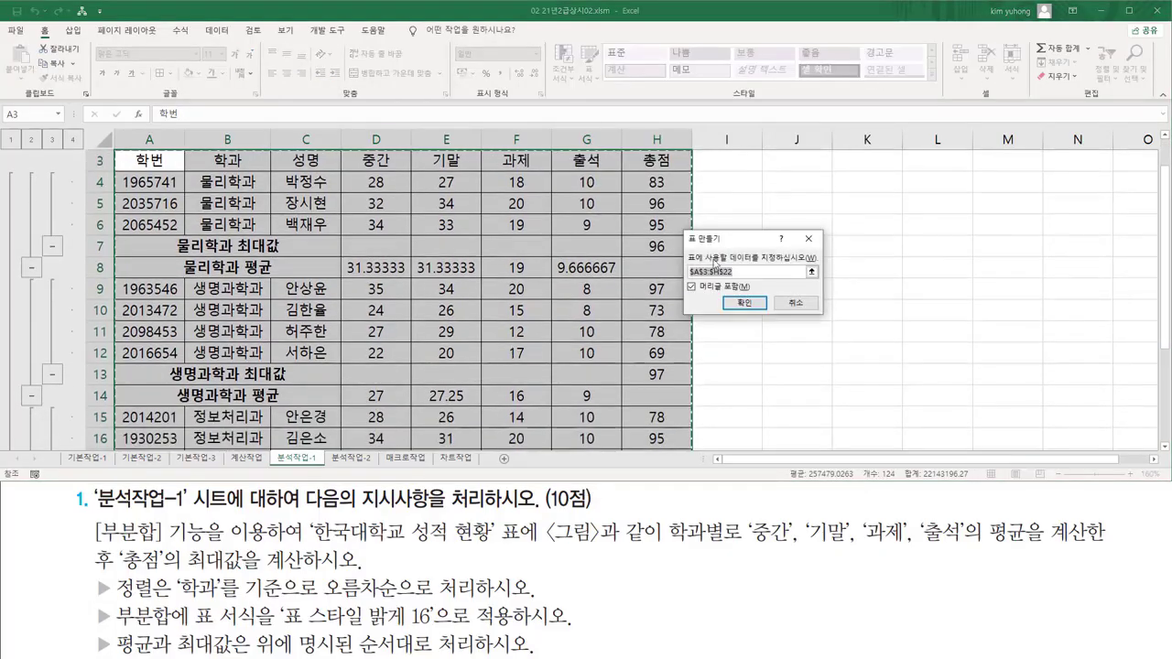
- Create the table from the range $A$3:$H$22 with 머리글 포함 enabled
{"action": "left_click_drag", "start_coordinate": [691, 262], "coordinate": [812, 265]}
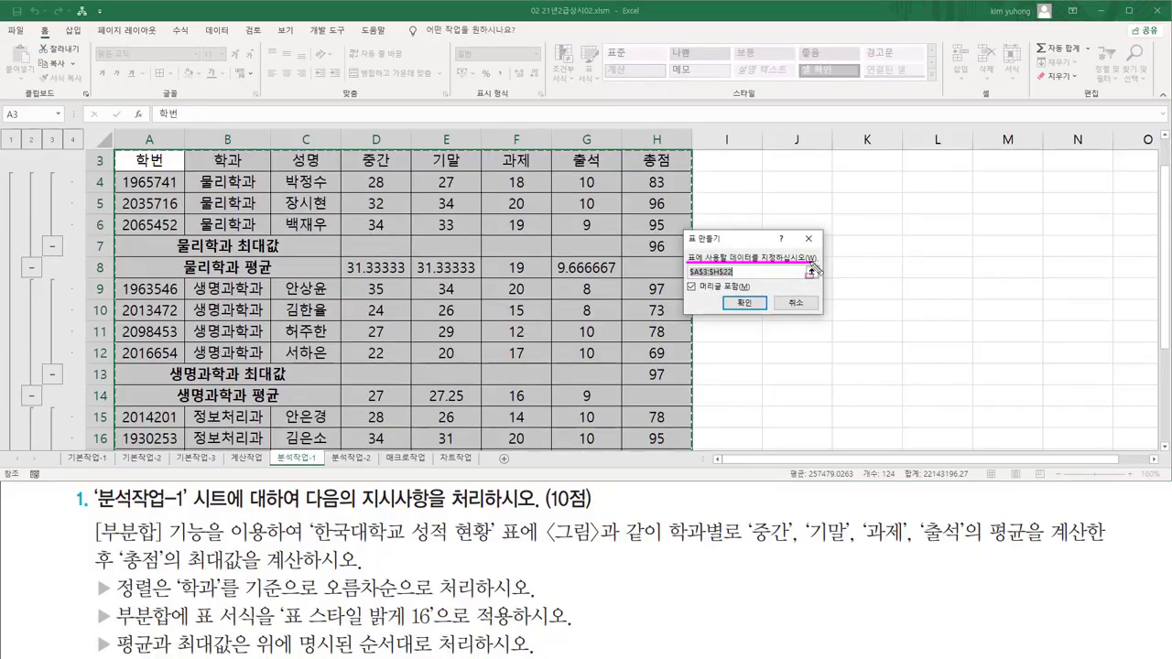
{"action": "key", "text": "Escape"}
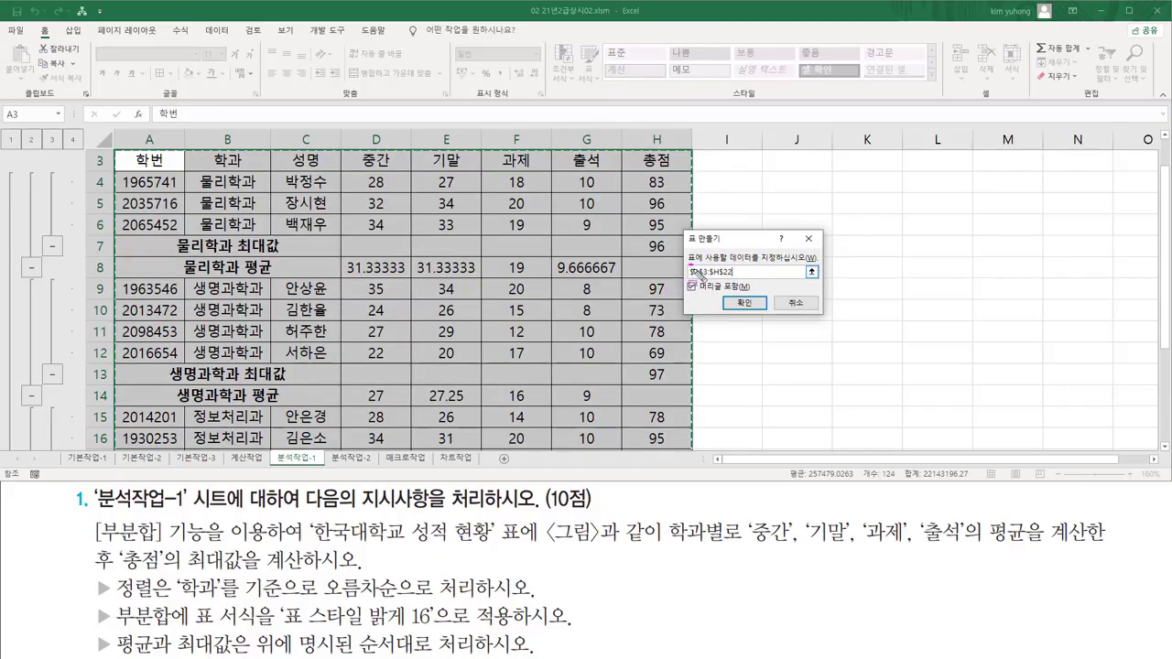
{"action": "left_click_drag", "start_coordinate": [695, 269], "coordinate": [738, 278]}
{"action": "key", "text": "Escape"}
{"action": "key", "text": "Return"}
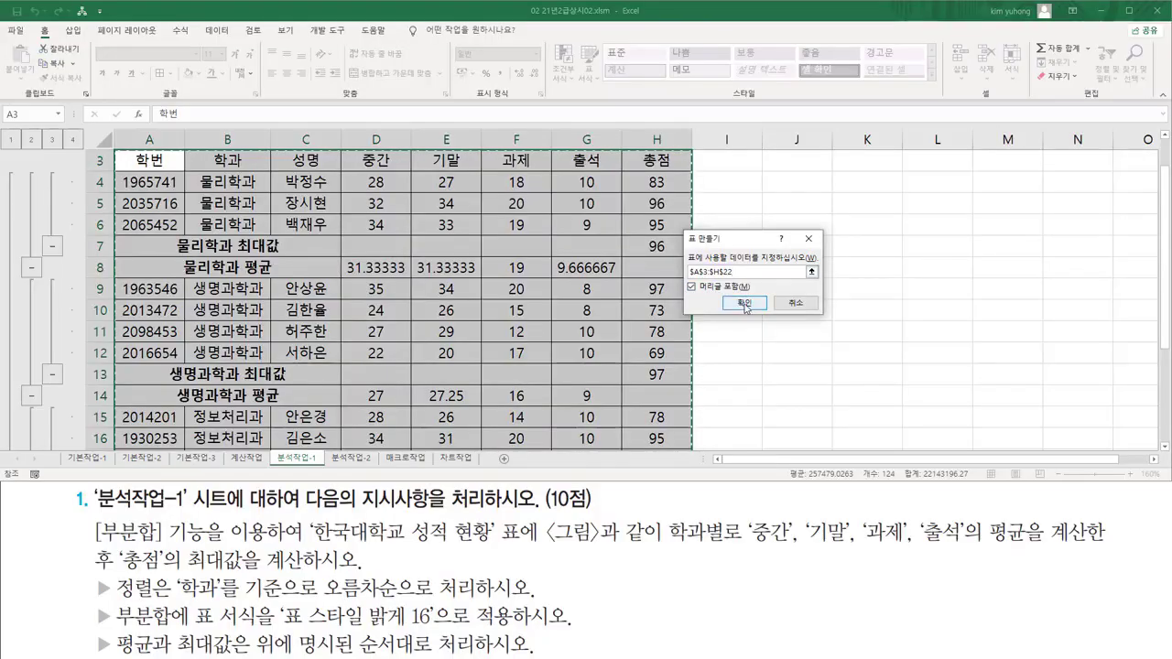
{"action": "left_click", "coordinate": [745, 304]}
- Review the formatted subtotal table and compare it with the instruction on the order of 평균 and 최대값
{"action": "scroll", "coordinate": [502, 305], "scroll_direction": "up", "scroll_amount": 1}
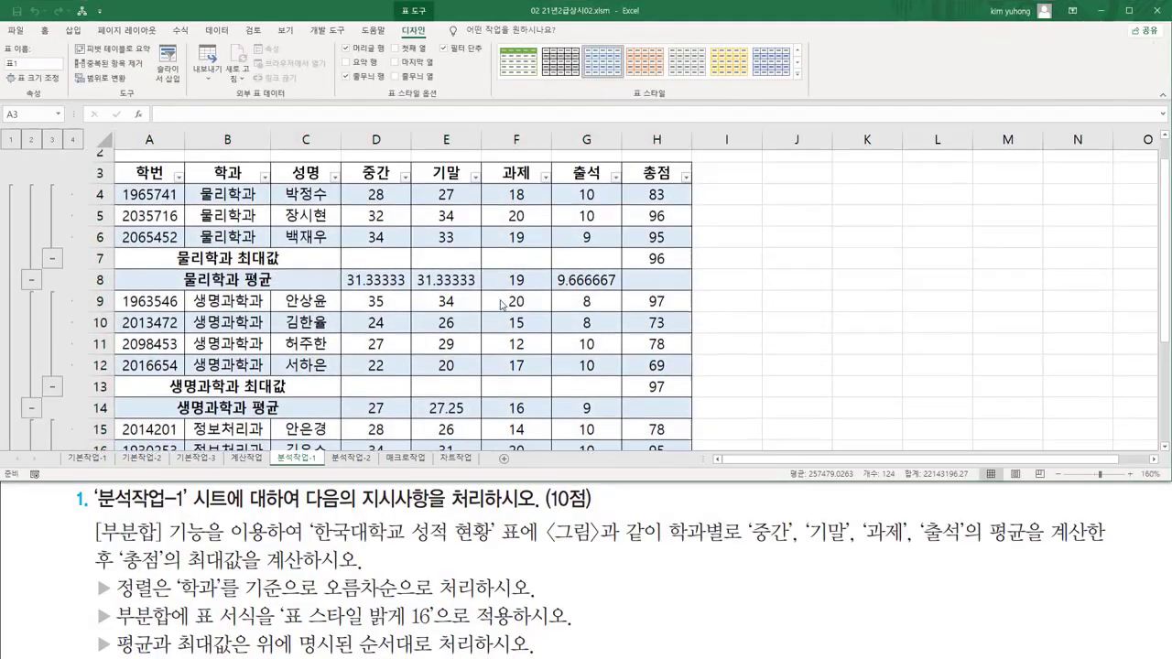
{"action": "scroll", "coordinate": [502, 305], "scroll_direction": "down", "scroll_amount": 5}
{"action": "scroll", "coordinate": [500, 302], "scroll_direction": "up", "scroll_amount": 5}
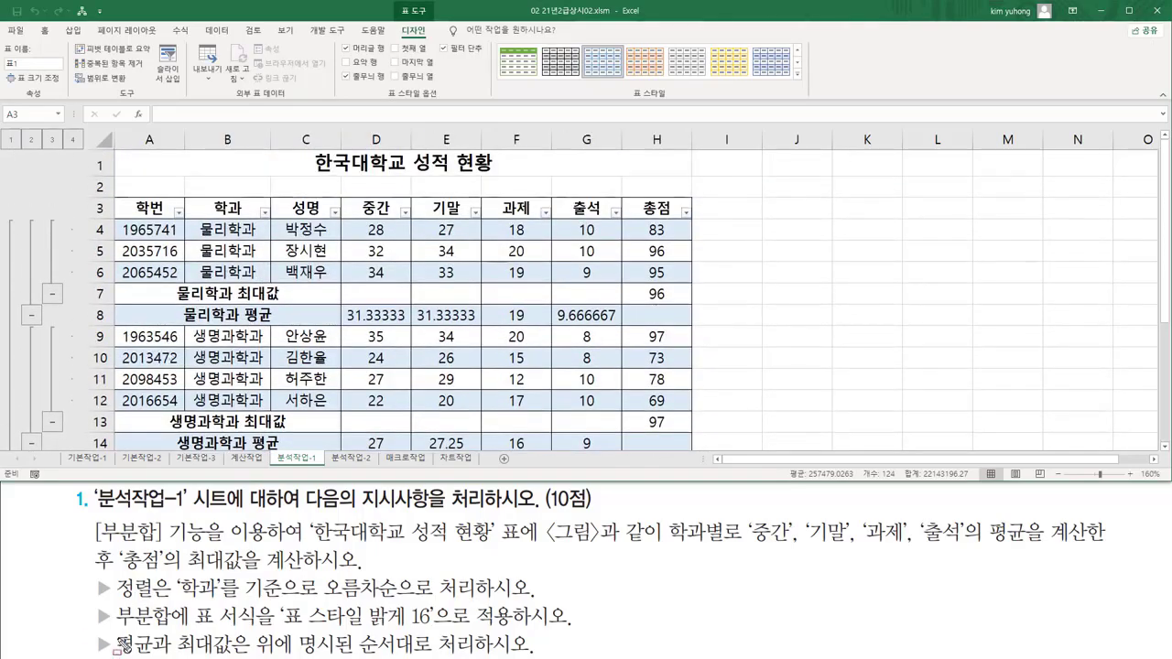
{"action": "mouse_move", "coordinate": [111, 627]}
{"action": "left_mouse_down"}
{"action": "mouse_move", "coordinate": [171, 654]}
{"action": "mouse_move", "coordinate": [435, 653]}
{"action": "left_mouse_up"}
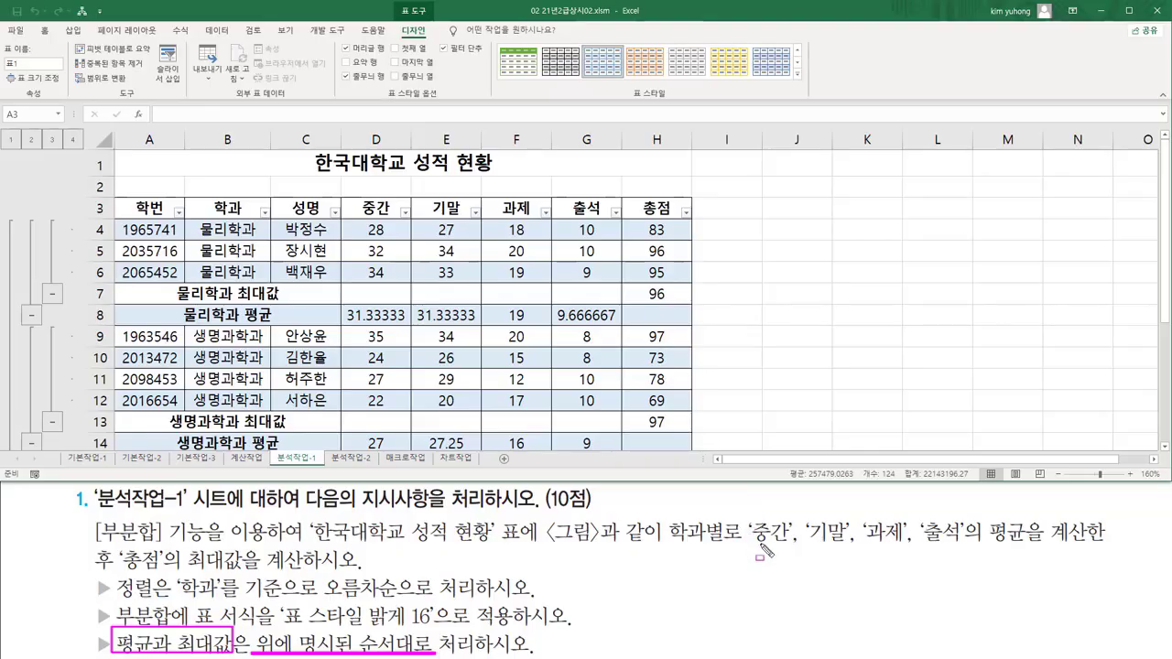
{"action": "mouse_move", "coordinate": [749, 549]}
{"action": "left_mouse_down"}
{"action": "mouse_move", "coordinate": [973, 549]}
{"action": "mouse_move", "coordinate": [993, 521]}
{"action": "mouse_move", "coordinate": [1037, 555]}
{"action": "left_mouse_up"}
{"action": "left_click_drag", "start_coordinate": [1059, 547], "coordinate": [1118, 547]}
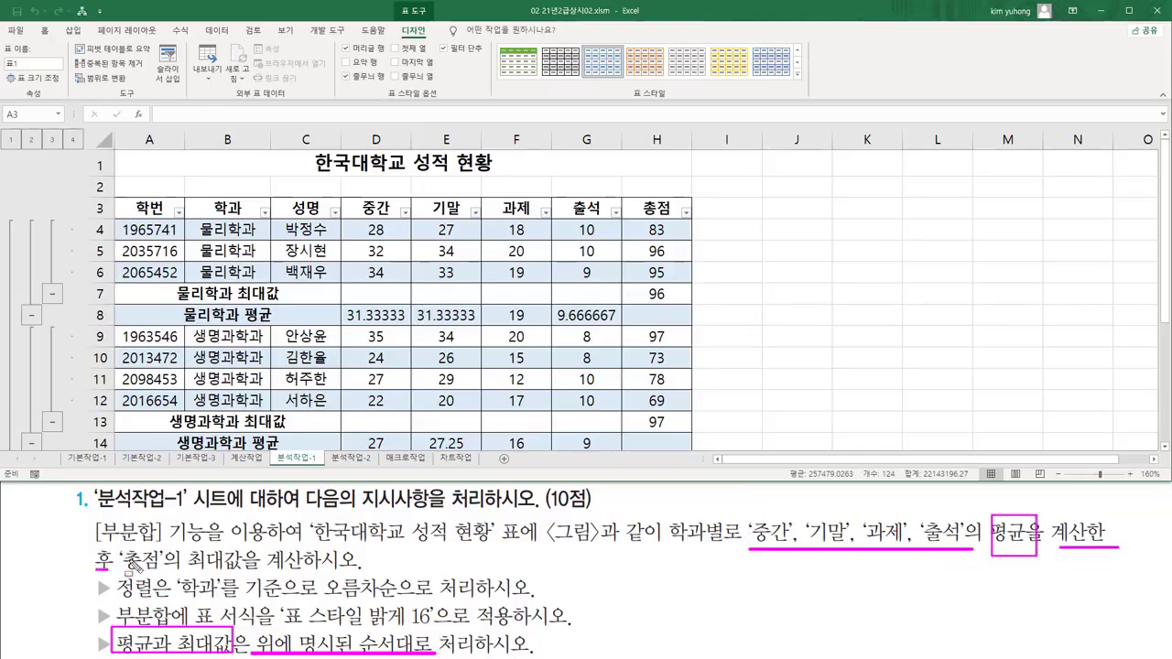
{"action": "left_click_drag", "start_coordinate": [115, 573], "coordinate": [266, 570]}
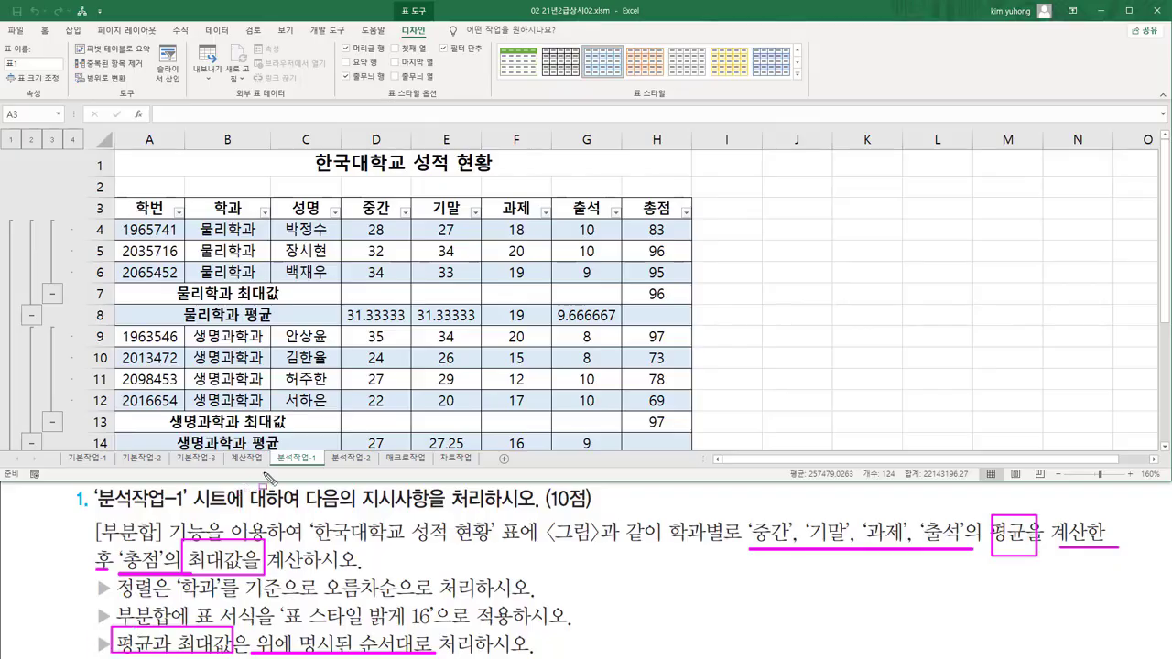
{"action": "key", "text": "Escape"}
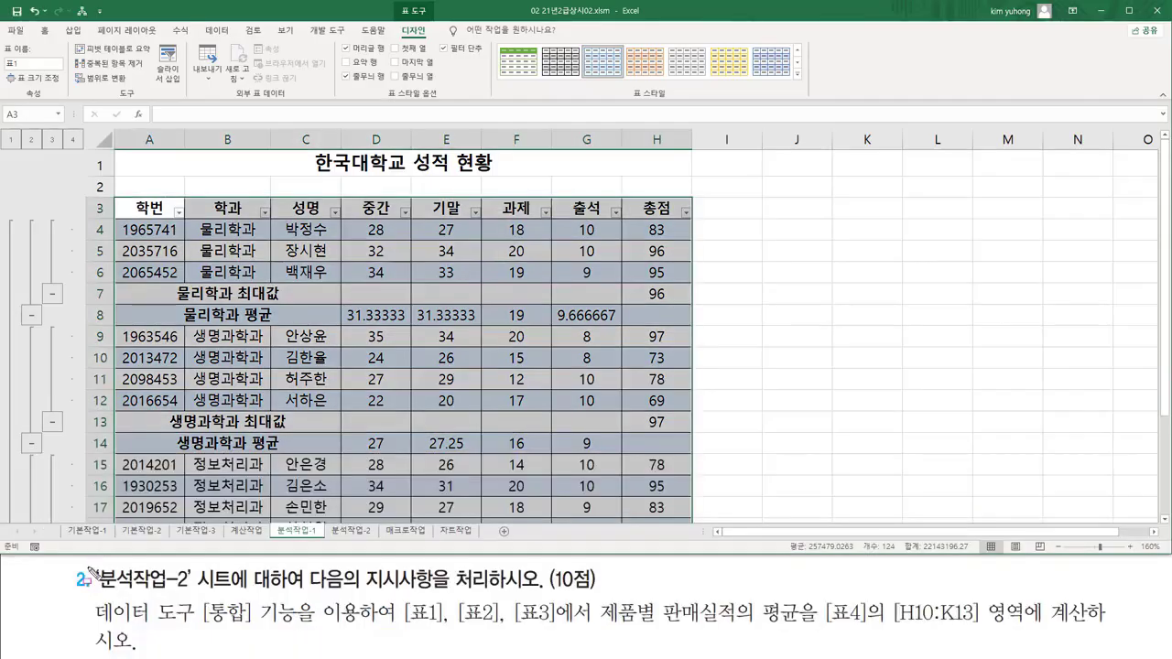
- Read which sheet task 2 concerns and open the 분석작업-2 sheet
{"action": "left_click_drag", "start_coordinate": [93, 596], "coordinate": [193, 562]}
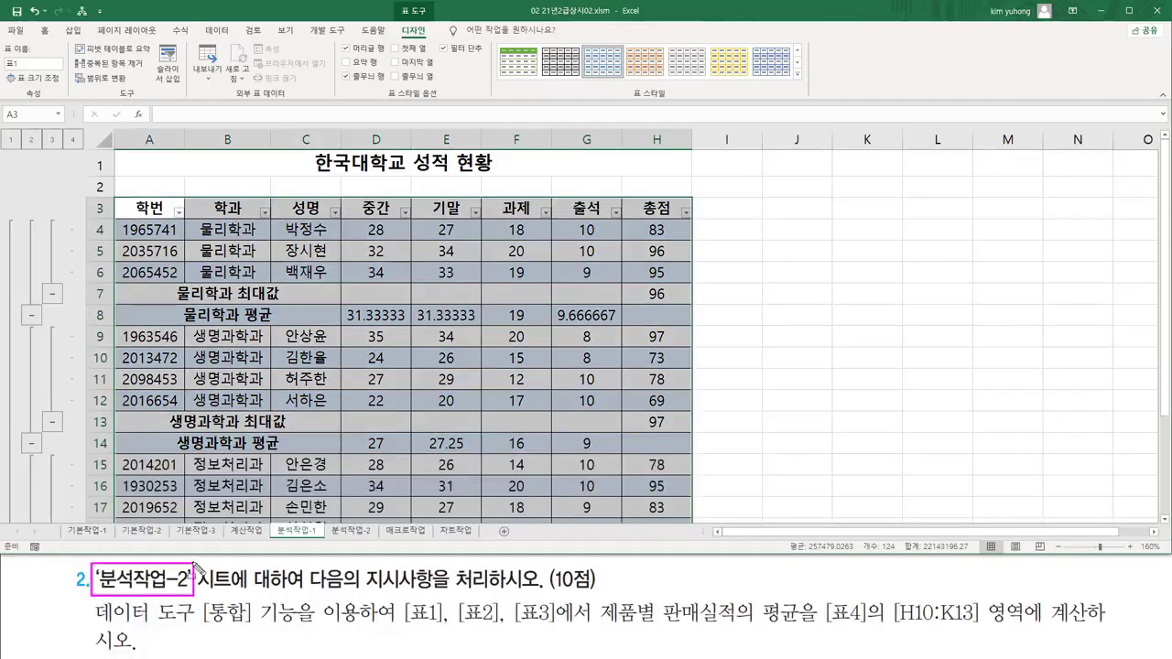
{"action": "mouse_move", "coordinate": [274, 592]}
{"action": "left_mouse_down"}
{"action": "mouse_move", "coordinate": [553, 592]}
{"action": "mouse_move", "coordinate": [560, 581]}
{"action": "mouse_move", "coordinate": [605, 595]}
{"action": "left_mouse_up"}
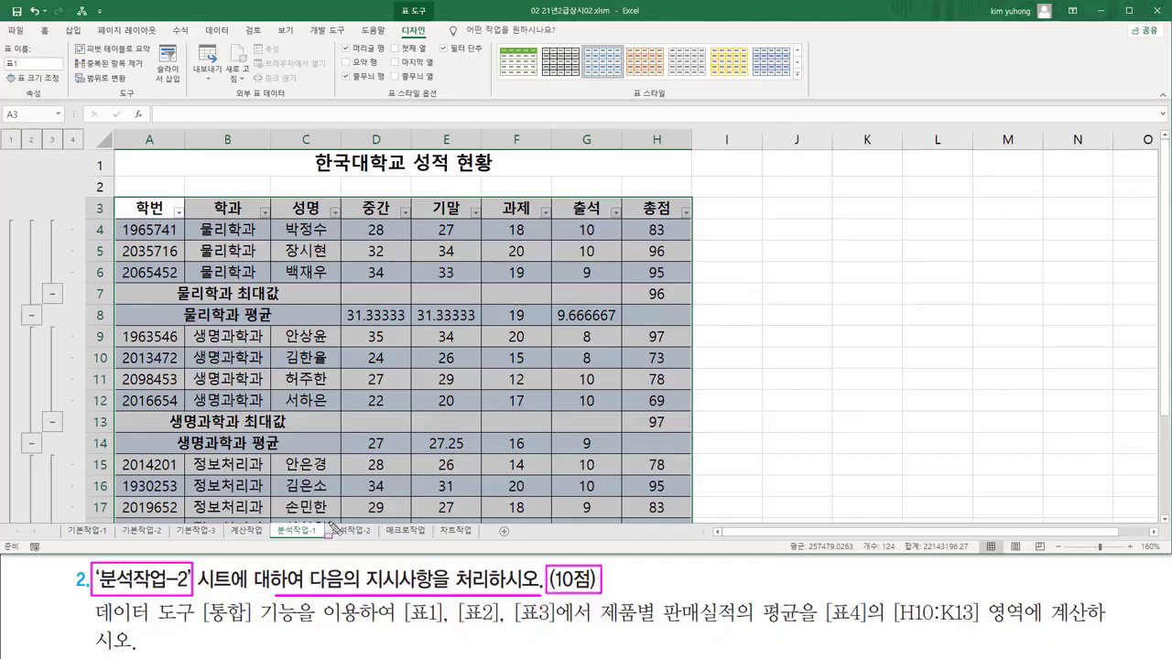
{"action": "left_click_drag", "start_coordinate": [329, 522], "coordinate": [378, 540]}
{"action": "key", "text": "Escape"}
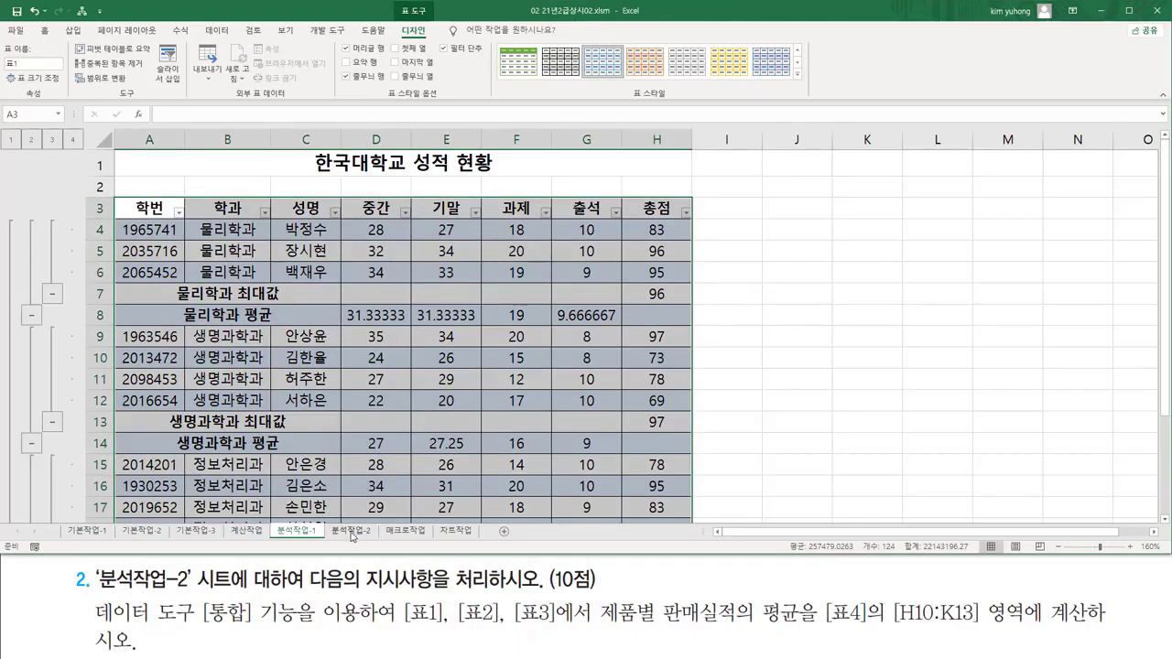
{"action": "left_click", "coordinate": [350, 530]}
{"action": "scroll", "coordinate": [332, 390], "scroll_direction": "up", "scroll_amount": 3, "text": "ctrl"}
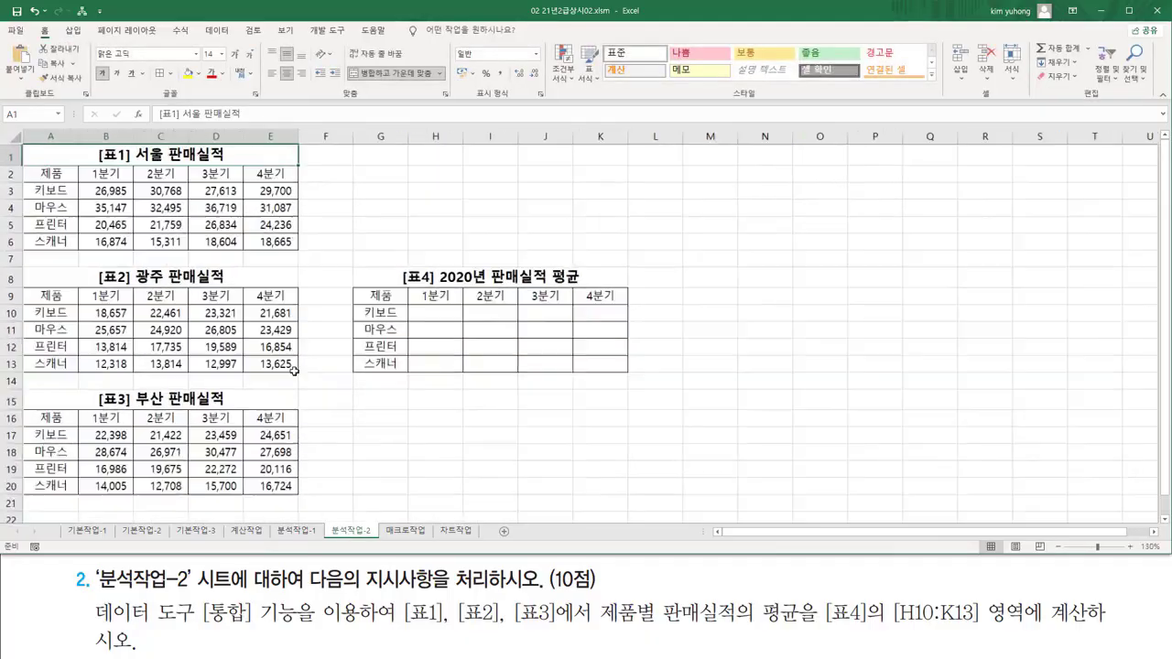
{"action": "scroll", "coordinate": [293, 372], "scroll_direction": "up", "scroll_amount": 1, "text": "ctrl"}
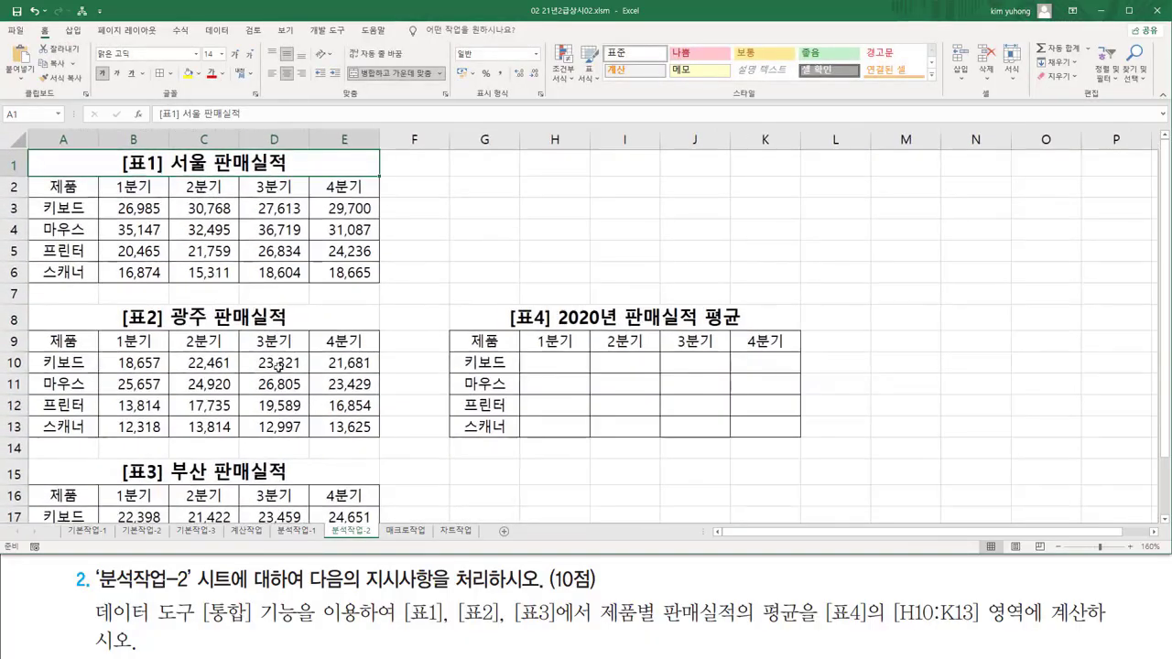
- Examine the sales tables 표1, 표2 and 표3 and the empty value area of 표4
{"action": "key", "text": "ctrl+2"}
{"action": "mouse_move", "coordinate": [113, 148]}
{"action": "left_mouse_down"}
{"action": "mouse_move", "coordinate": [137, 174]}
{"action": "mouse_move", "coordinate": [163, 176]}
{"action": "left_mouse_up"}
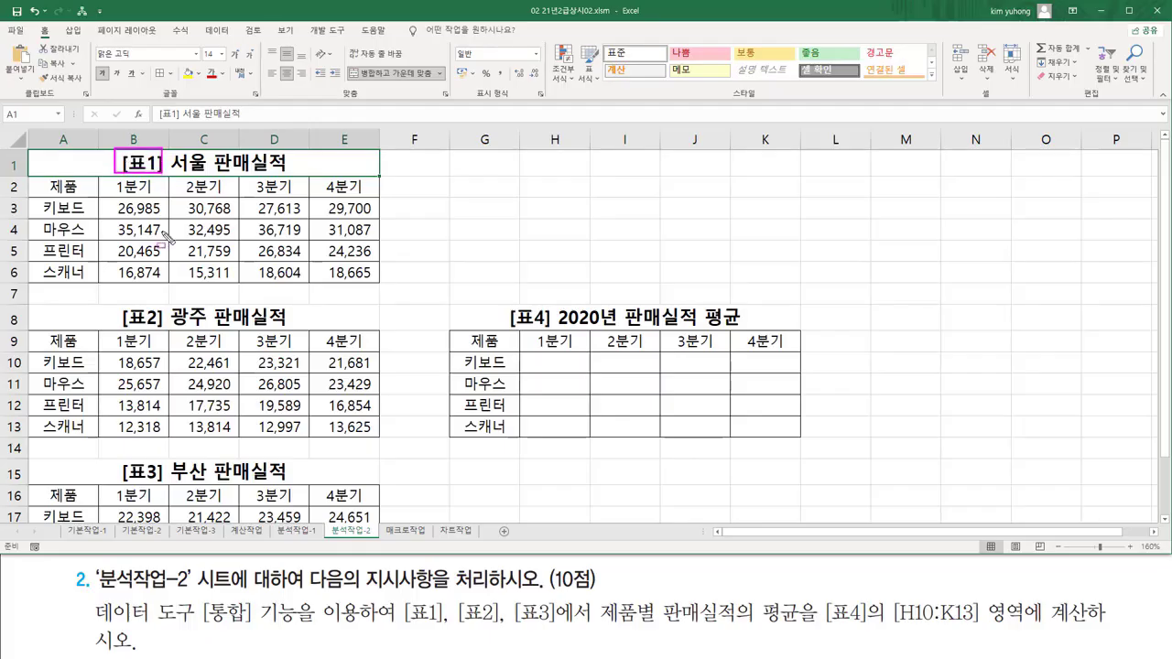
{"action": "left_click_drag", "start_coordinate": [113, 284], "coordinate": [164, 333]}
{"action": "left_click_drag", "start_coordinate": [117, 456], "coordinate": [176, 494]}
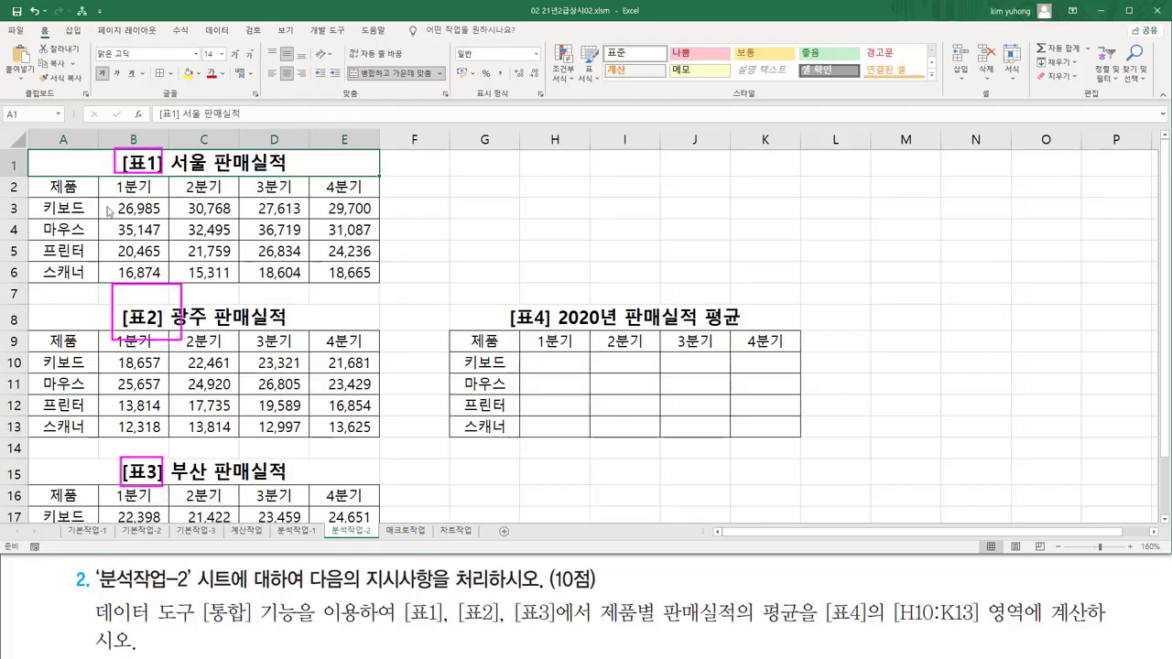
{"action": "key", "text": "Escape"}
{"action": "scroll", "coordinate": [138, 266], "scroll_direction": "down", "scroll_amount": 3}
{"action": "scroll", "coordinate": [137, 266], "scroll_direction": "up", "scroll_amount": 3}
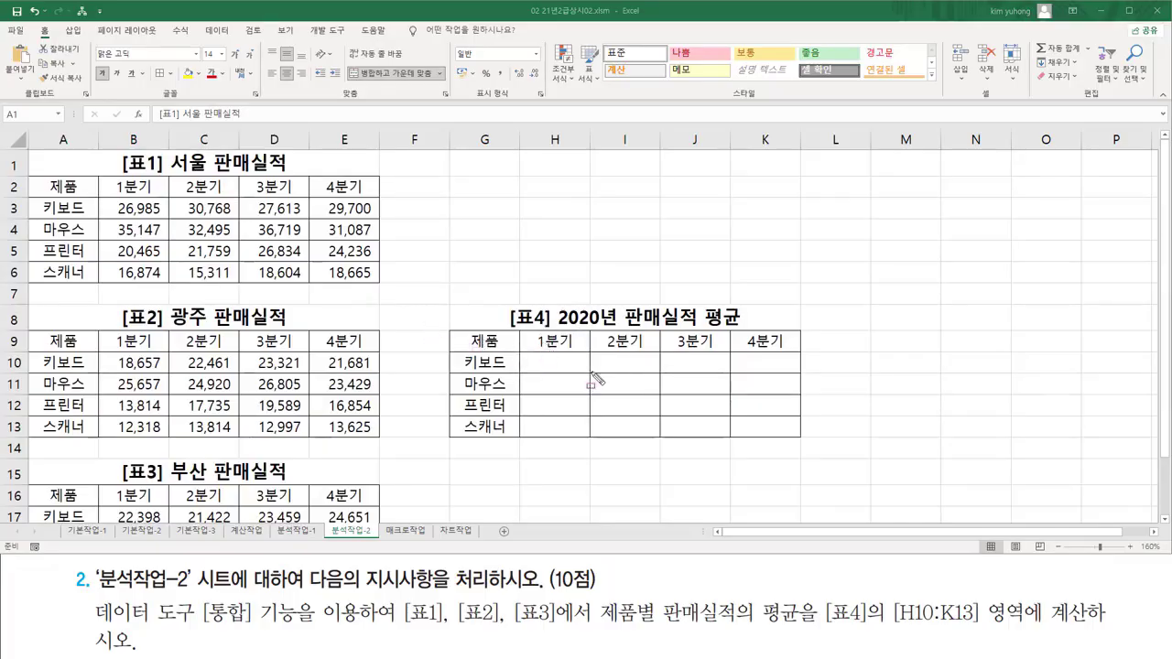
{"action": "left_click_drag", "start_coordinate": [531, 356], "coordinate": [779, 434]}
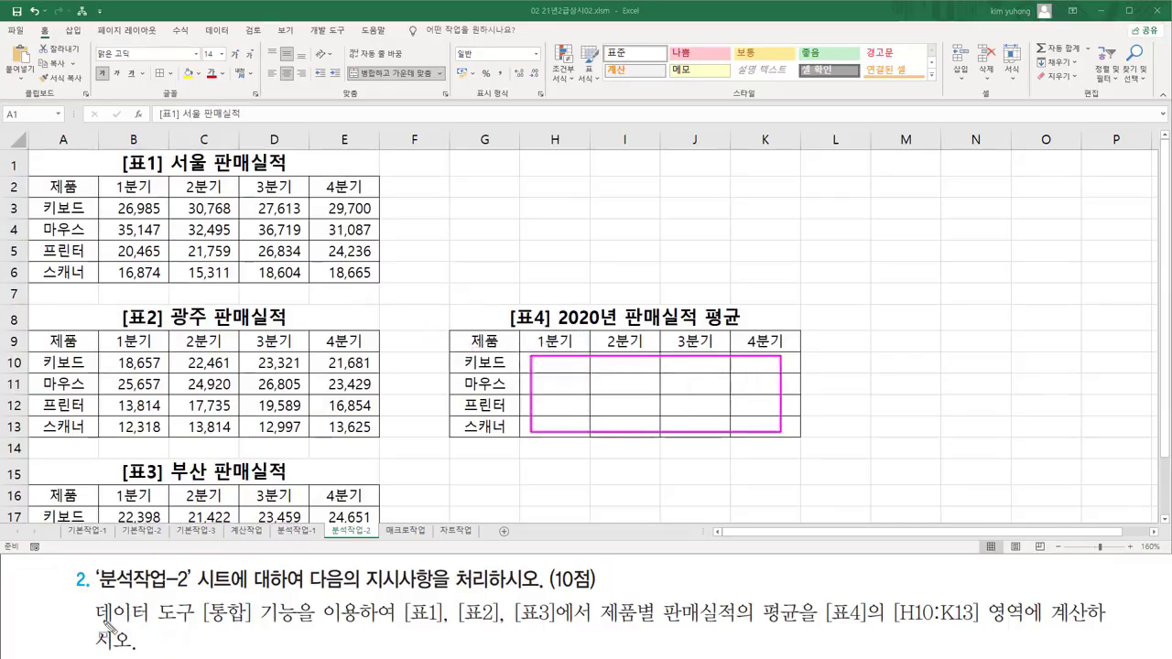
- Read the 통합 instruction for averaging sales per product into H10:K13, matching it to the 서울, 광주 and 부산 tables
{"action": "left_click_drag", "start_coordinate": [91, 626], "coordinate": [292, 633]}
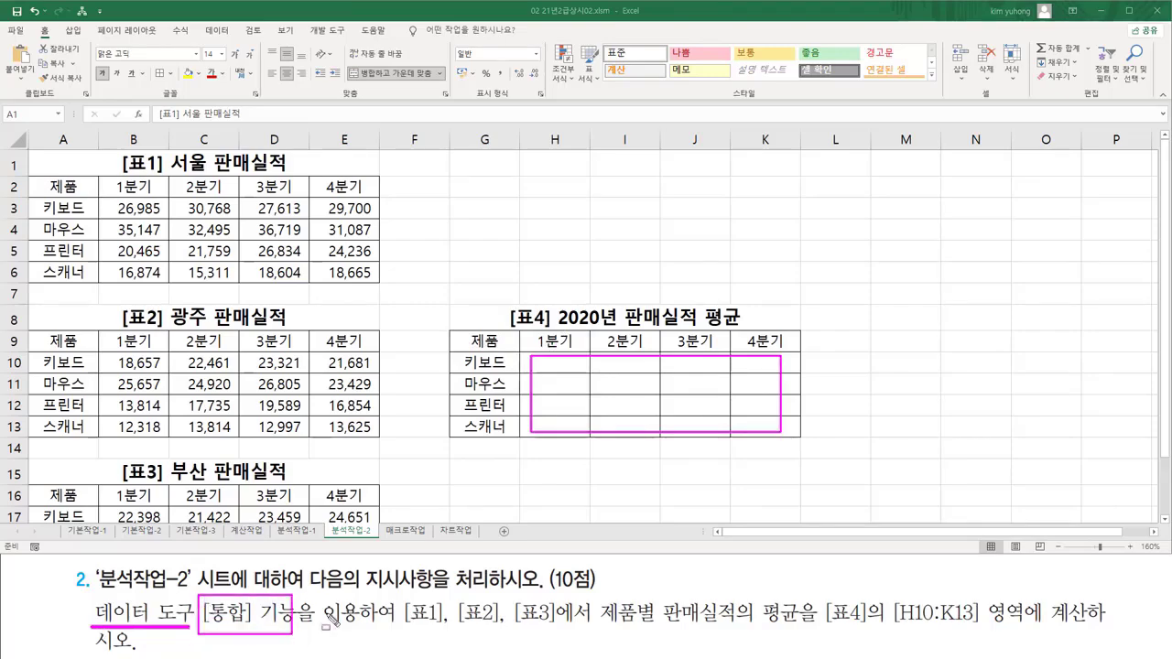
{"action": "left_click_drag", "start_coordinate": [404, 628], "coordinate": [742, 628]}
{"action": "mouse_move", "coordinate": [760, 631]}
{"action": "left_mouse_down"}
{"action": "mouse_move", "coordinate": [760, 611]}
{"action": "mouse_move", "coordinate": [802, 593]}
{"action": "mouse_move", "coordinate": [762, 632]}
{"action": "mouse_move", "coordinate": [983, 628]}
{"action": "left_mouse_up"}
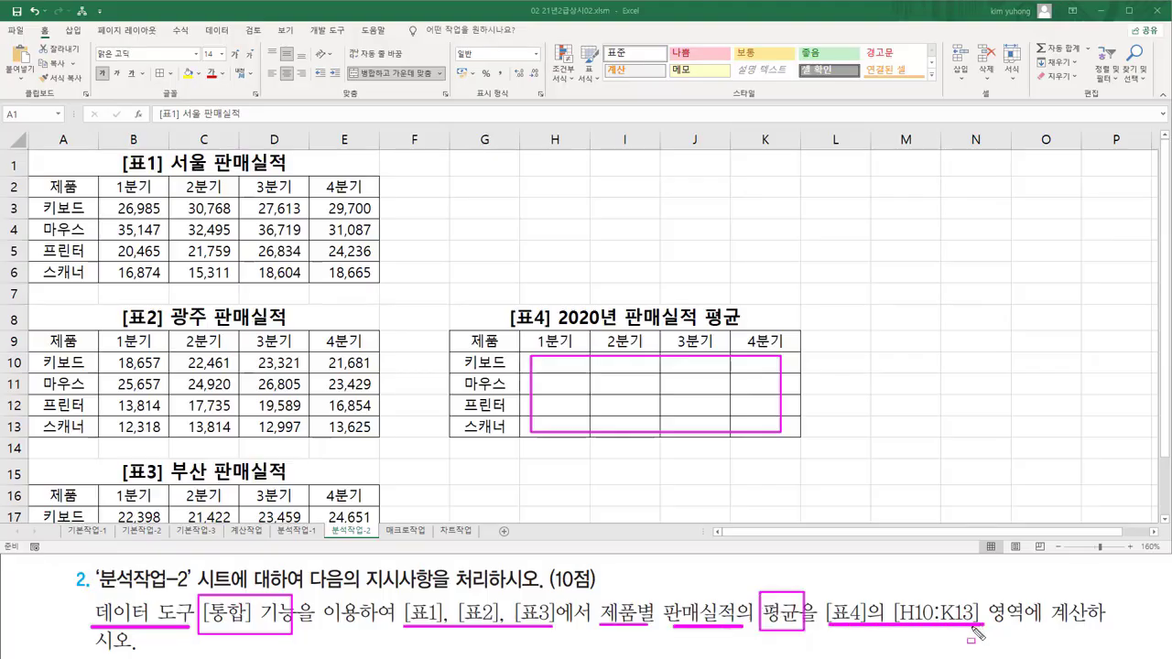
{"action": "mouse_move", "coordinate": [168, 144]}
{"action": "left_mouse_down"}
{"action": "mouse_move", "coordinate": [170, 183]}
{"action": "mouse_move", "coordinate": [209, 147]}
{"action": "mouse_move", "coordinate": [171, 143]}
{"action": "left_mouse_up"}
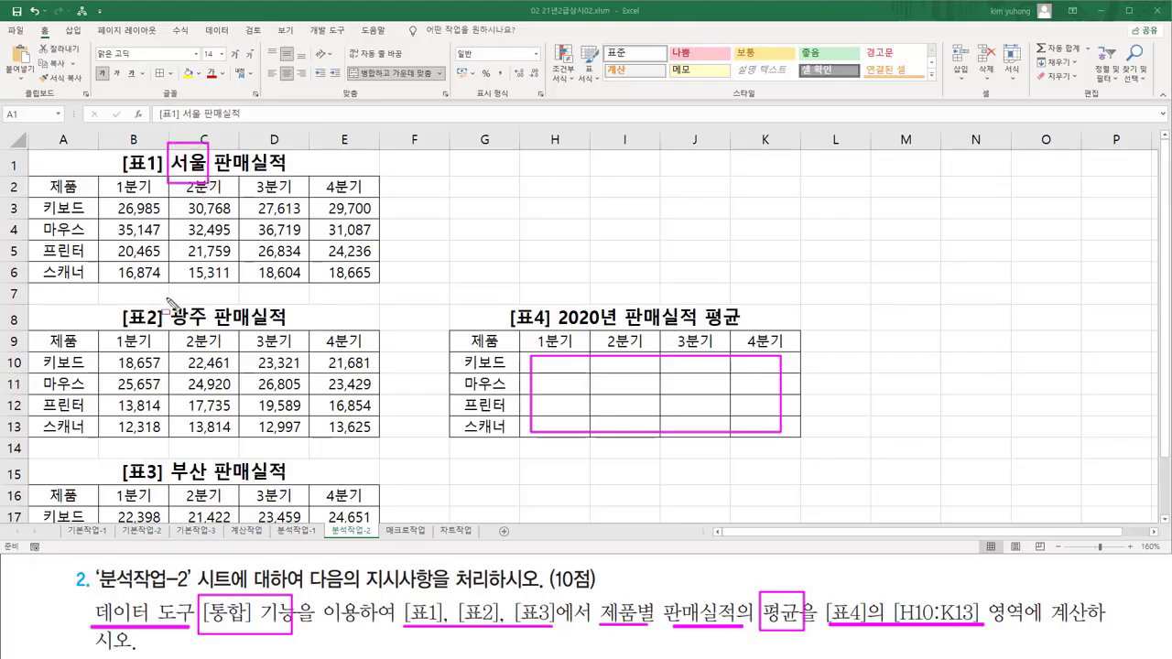
{"action": "left_click_drag", "start_coordinate": [169, 298], "coordinate": [211, 300]}
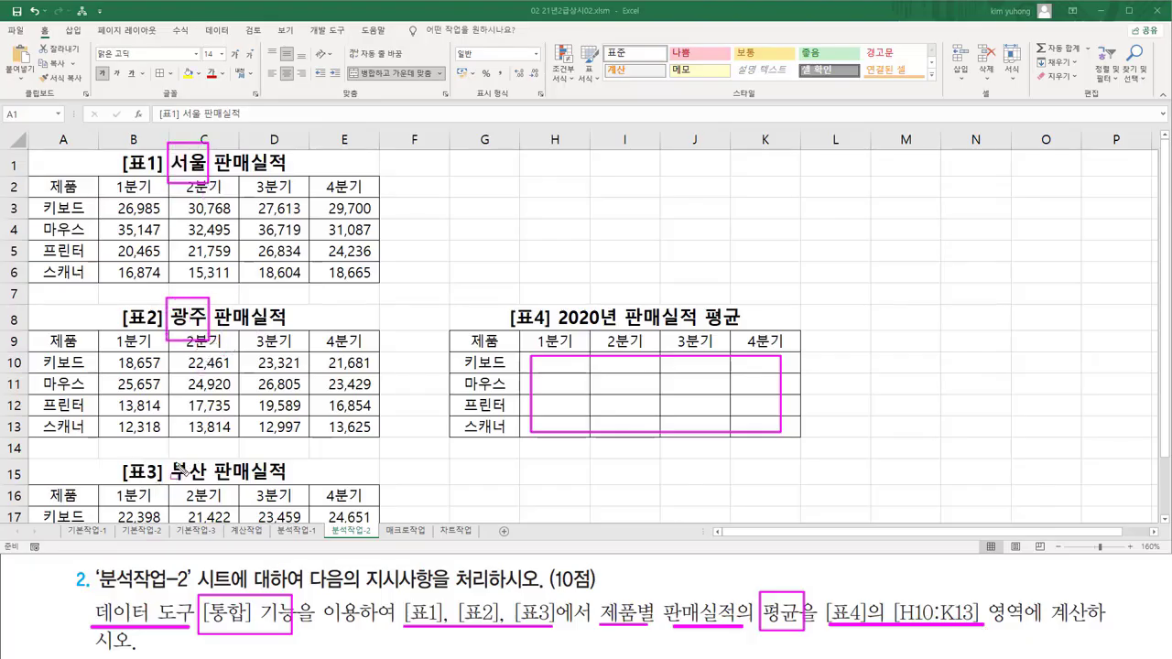
{"action": "mouse_move", "coordinate": [171, 448]}
{"action": "left_mouse_down"}
{"action": "mouse_move", "coordinate": [171, 478]}
{"action": "mouse_move", "coordinate": [171, 448]}
{"action": "left_mouse_up"}
{"action": "left_click_drag", "start_coordinate": [210, 491], "coordinate": [214, 494]}
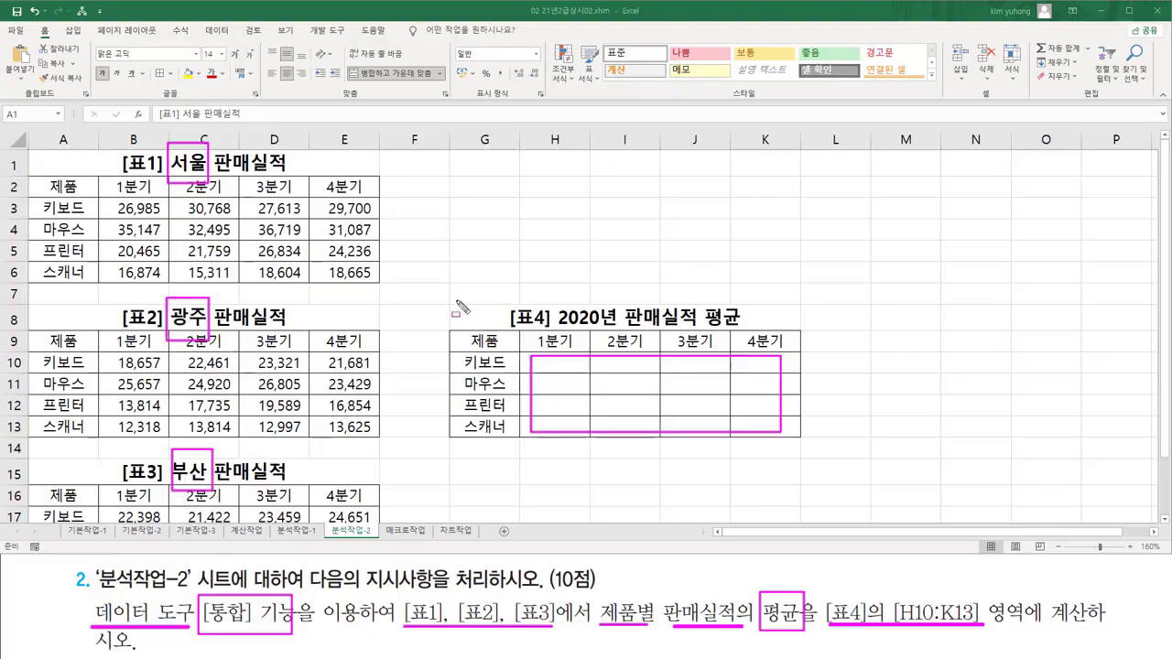
{"action": "mouse_move", "coordinate": [450, 295]}
{"action": "left_mouse_down"}
{"action": "mouse_move", "coordinate": [451, 331]}
{"action": "mouse_move", "coordinate": [802, 452]}
{"action": "mouse_move", "coordinate": [800, 438]}
{"action": "left_mouse_up"}
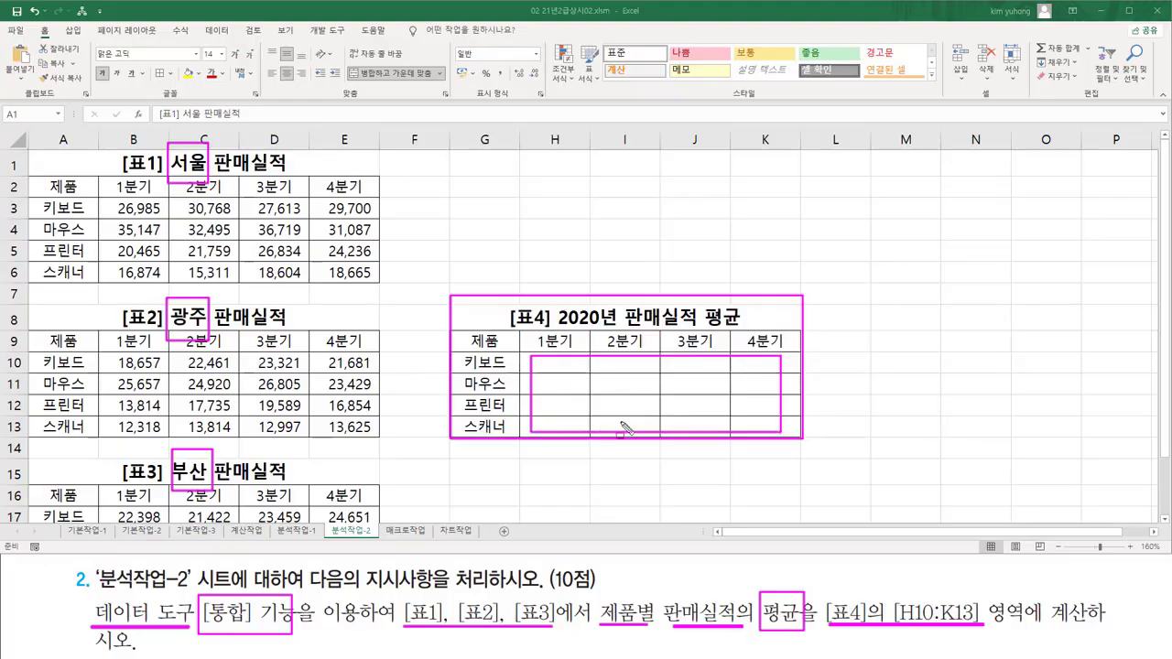
{"action": "key", "text": "Escape"}
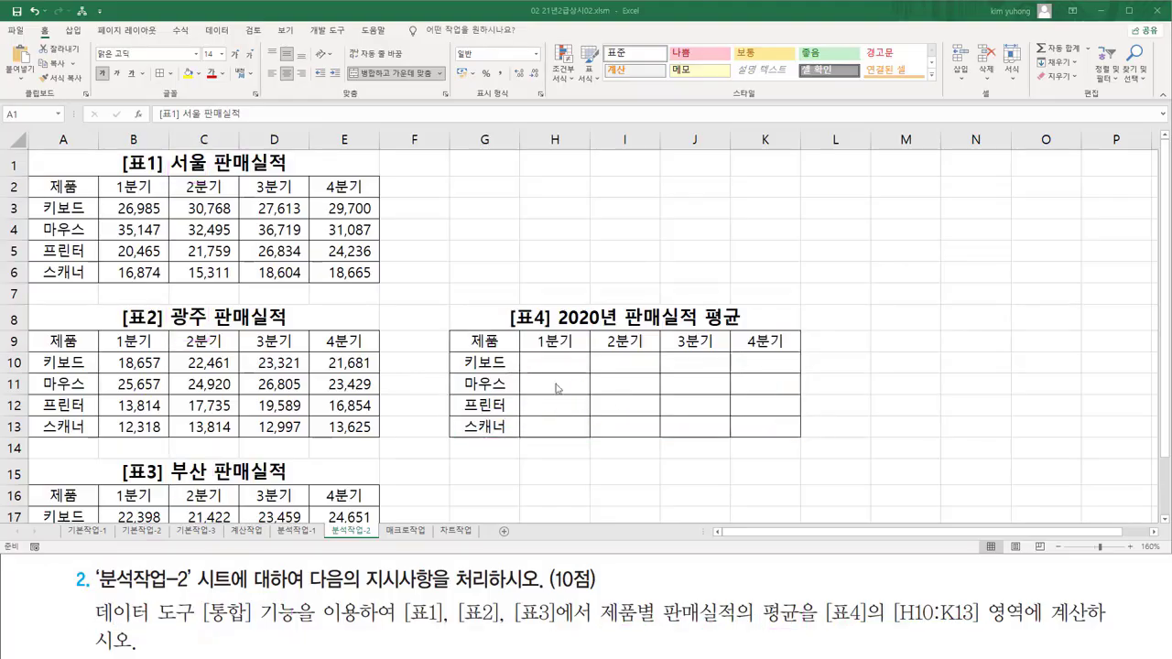
- Start a 통합 (Consolidate) on the 표4 range G9:K13 with 평균 as the function
{"action": "mouse_move", "coordinate": [487, 342]}
{"action": "left_mouse_down"}
{"action": "mouse_move", "coordinate": [501, 364]}
{"action": "mouse_move", "coordinate": [731, 403]}
{"action": "mouse_move", "coordinate": [756, 429]}
{"action": "left_mouse_up"}
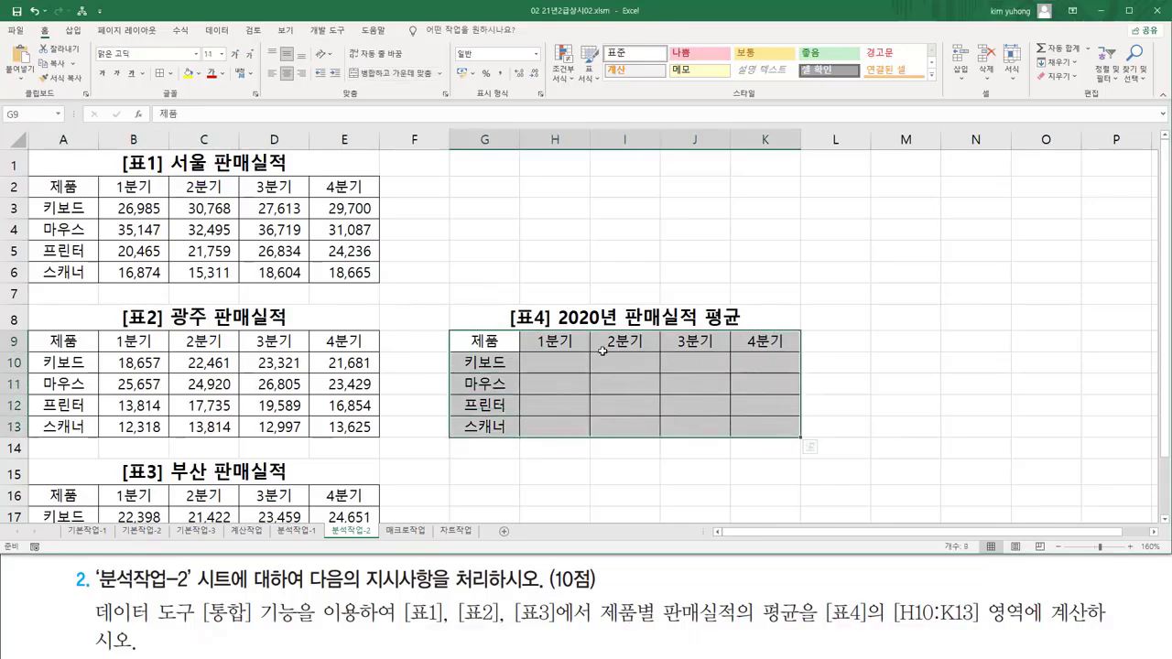
{"action": "left_click", "coordinate": [217, 30]}
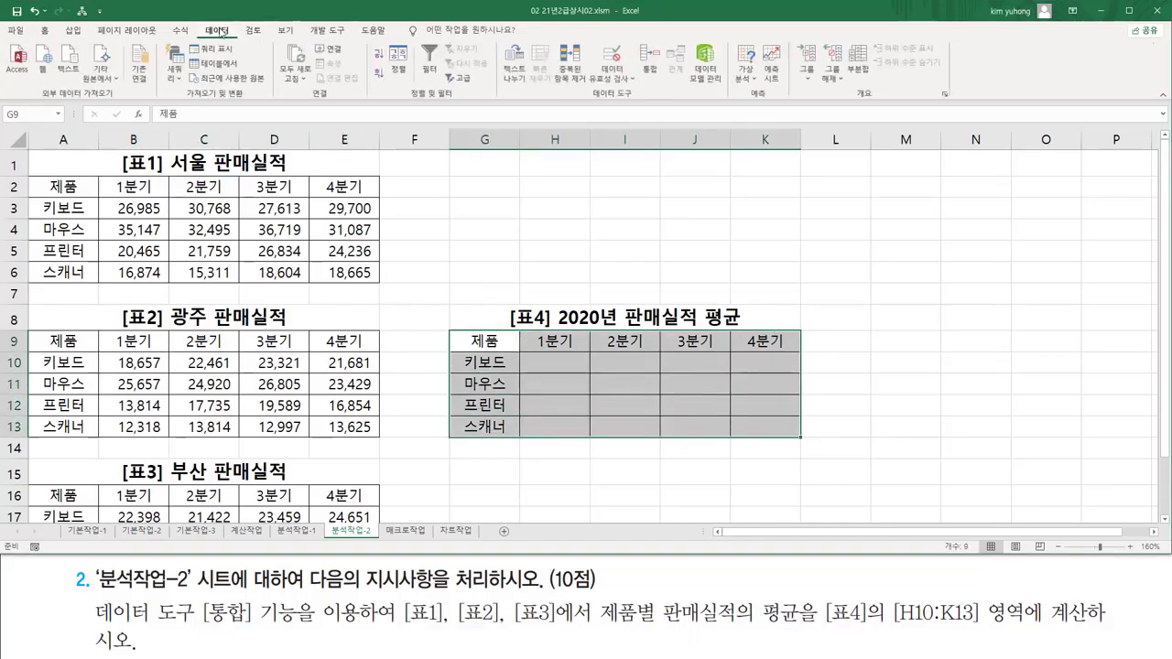
{"action": "left_click", "coordinate": [653, 72]}
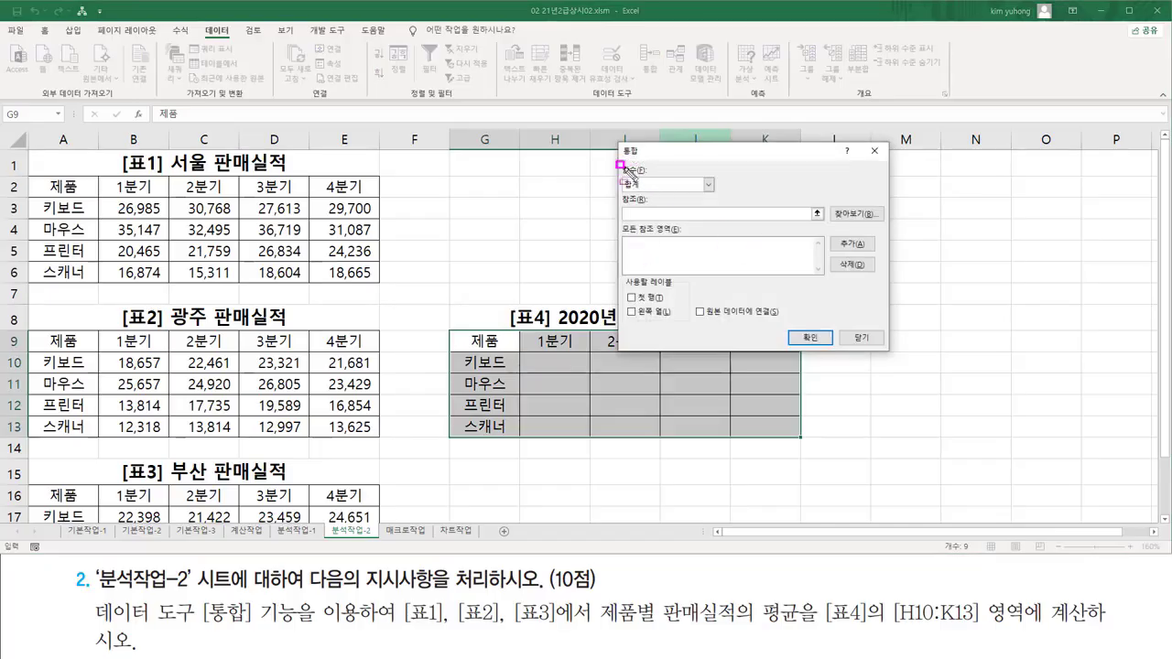
{"action": "left_click", "coordinate": [708, 185]}
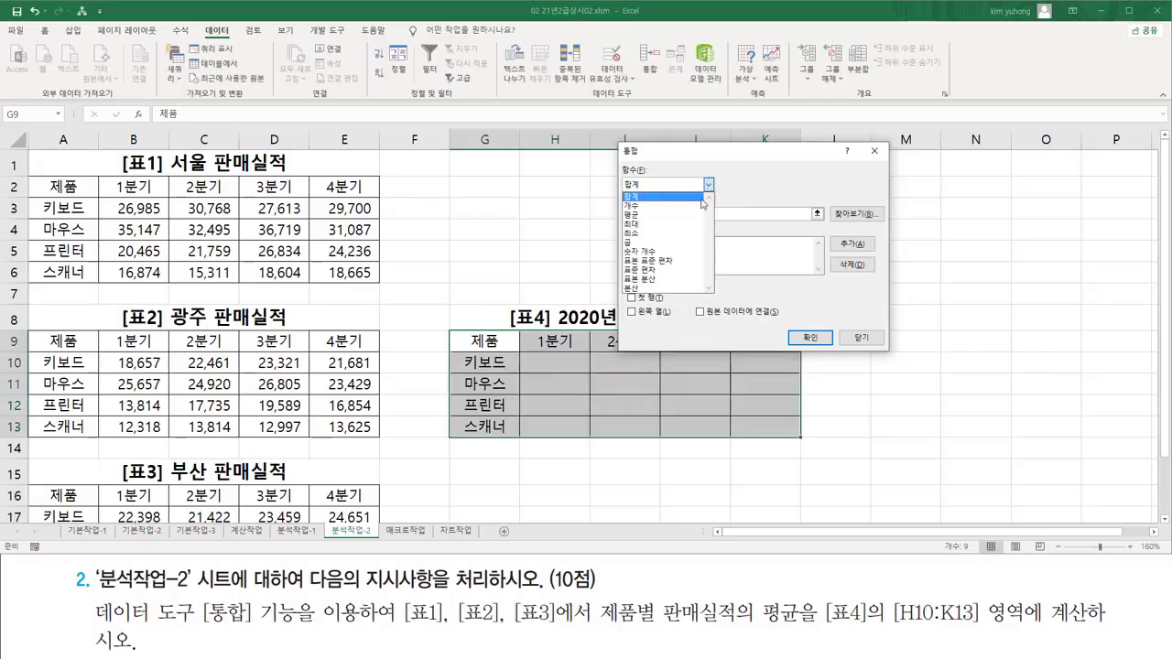
{"action": "left_click", "coordinate": [675, 213]}
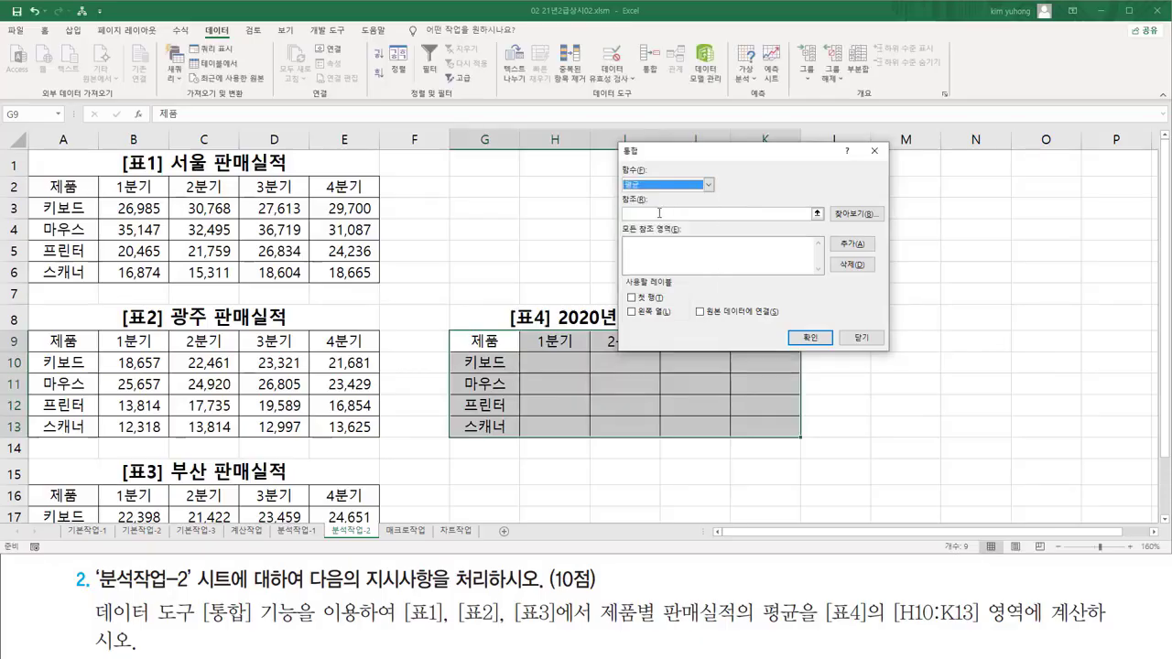
- Add the 서울 판매실적 table range $A$2:$E$6 to the consolidation references
{"action": "left_click", "coordinate": [659, 213]}
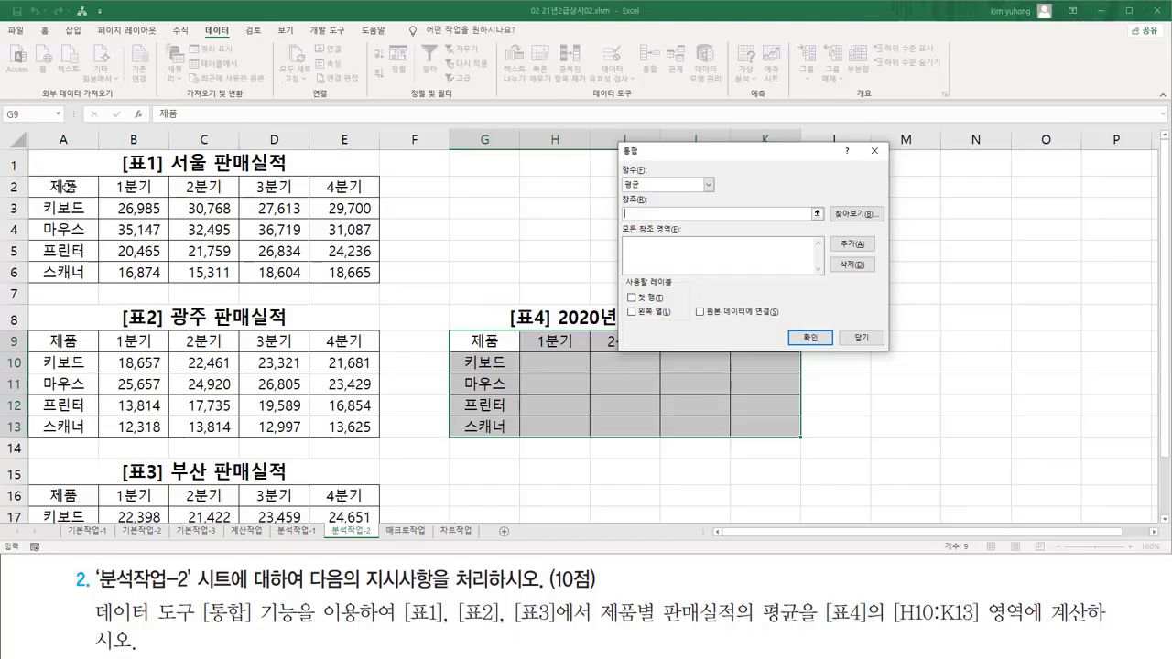
{"action": "left_click_drag", "start_coordinate": [68, 187], "coordinate": [335, 272]}
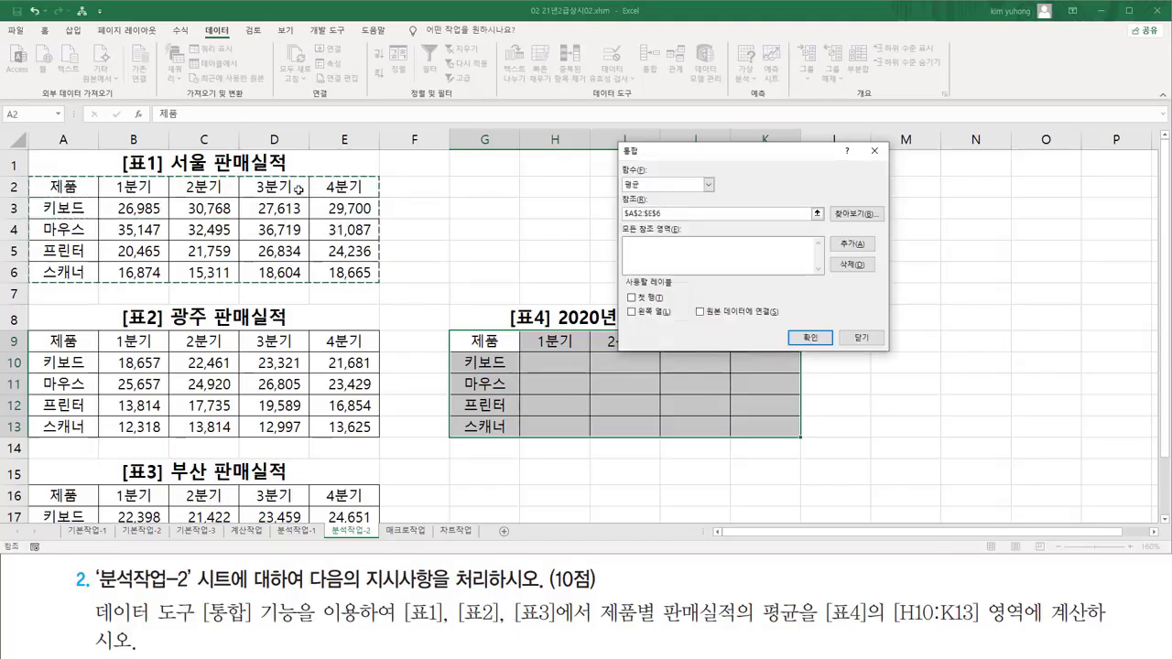
{"action": "left_click", "coordinate": [848, 245]}
{"action": "key", "text": "ctrl+shift+d"}
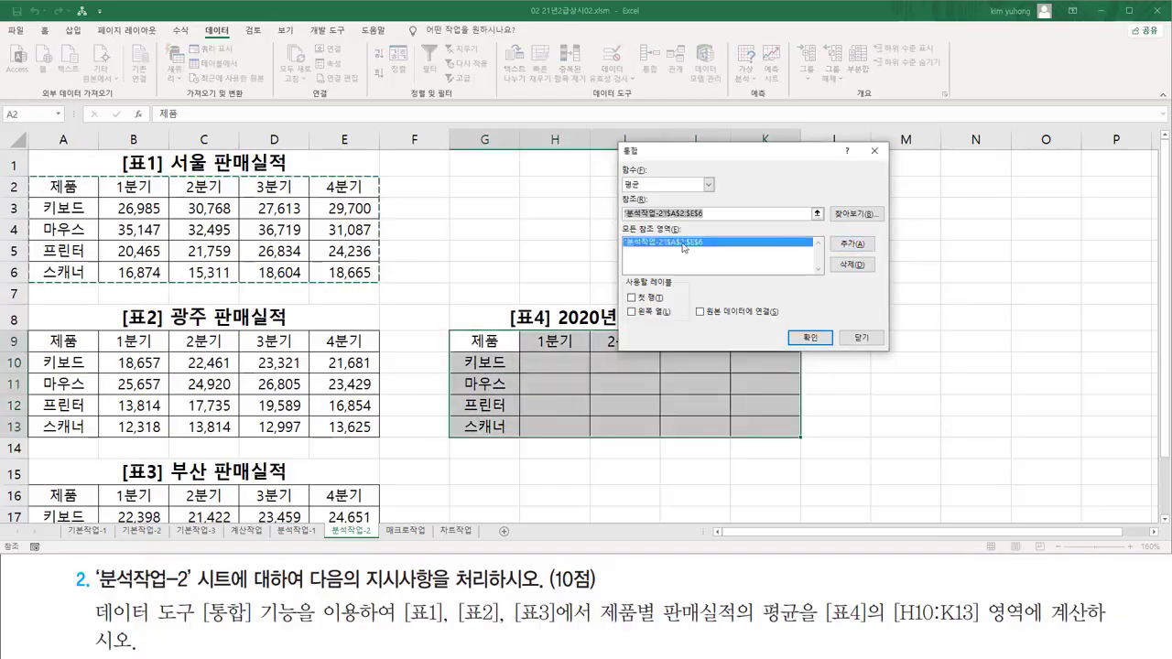
{"action": "mouse_move", "coordinate": [622, 236]}
{"action": "left_mouse_down"}
{"action": "mouse_move", "coordinate": [744, 250]}
{"action": "mouse_move", "coordinate": [624, 213]}
{"action": "left_mouse_up"}
{"action": "key", "text": "Escape"}
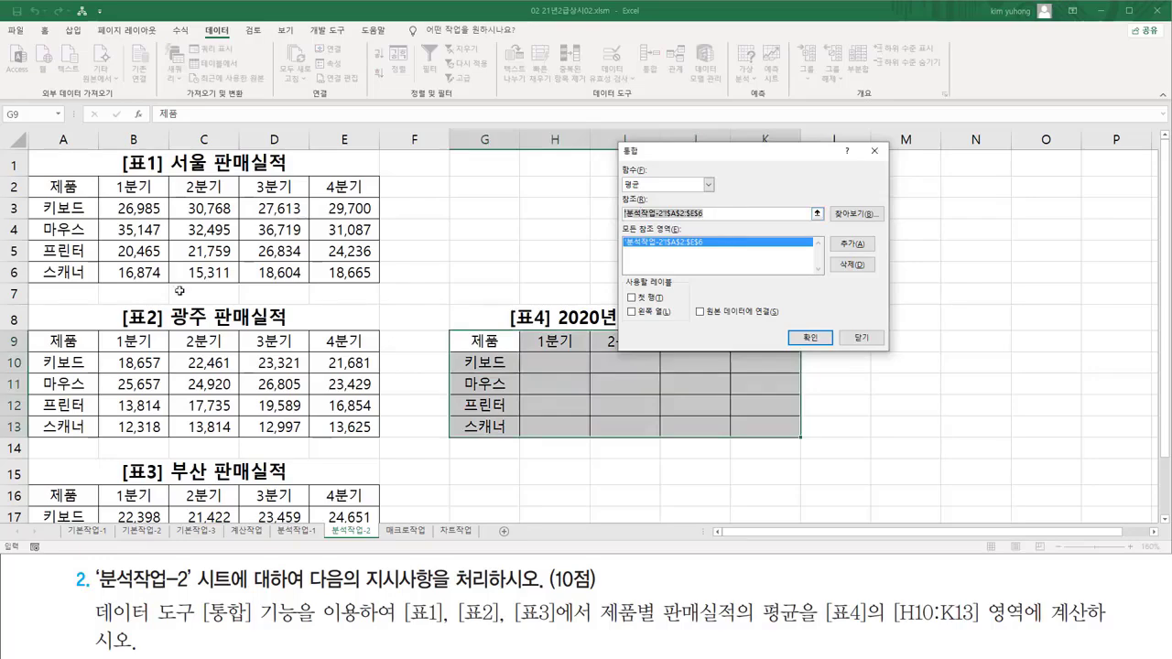
- Add the 광주 range $A$9:$E$13 and the 부산 range $A$16:$E$20 to the consolidation references
{"action": "key", "text": "BackSpace"}
{"action": "left_click_drag", "start_coordinate": [62, 340], "coordinate": [348, 427]}
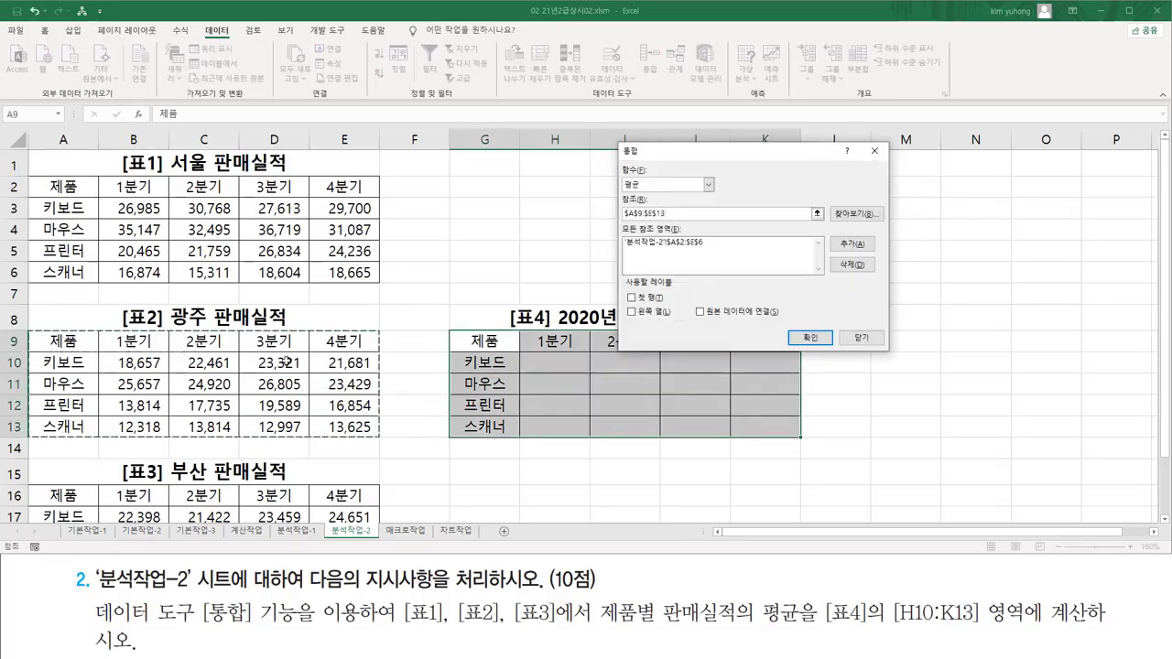
{"action": "left_click", "coordinate": [850, 246]}
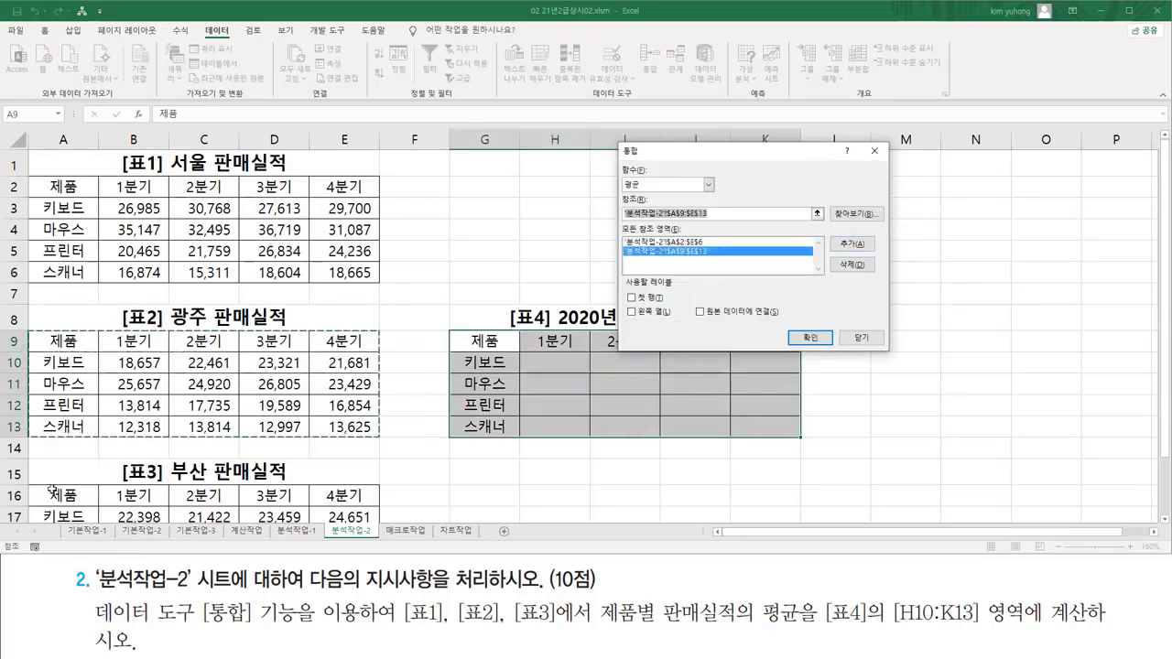
{"action": "left_click_drag", "start_coordinate": [55, 493], "coordinate": [370, 503]}
{"action": "left_click", "coordinate": [850, 245]}
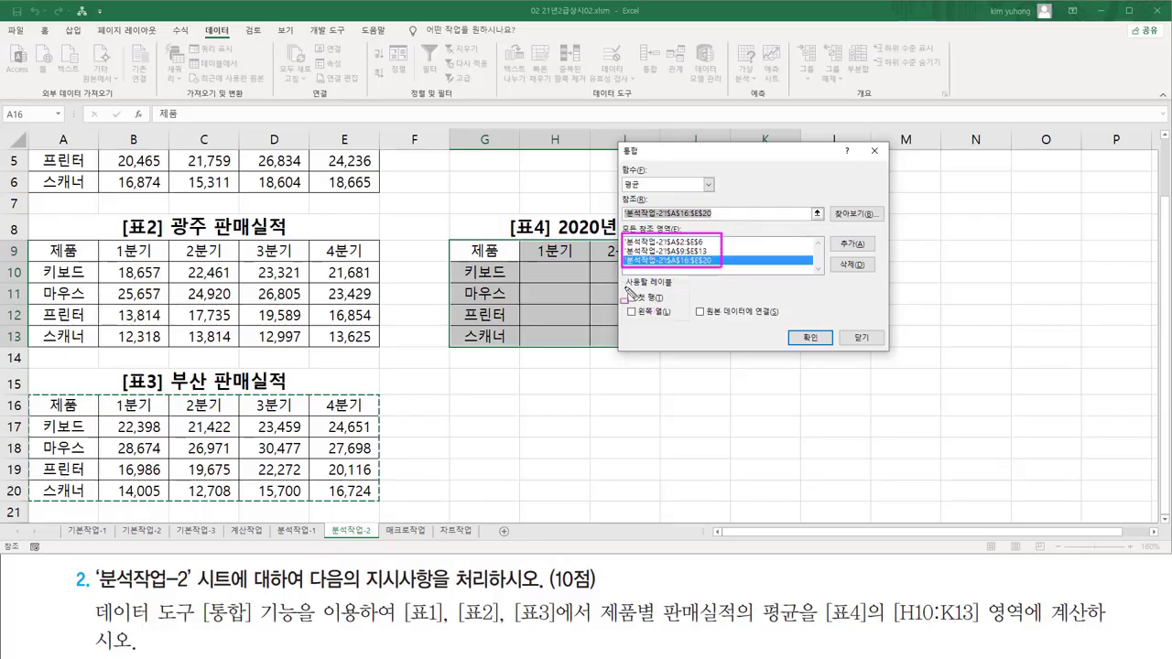
- Use 첫 행 and 왼쪽 열 as labels and run the consolidation into 표4
{"action": "left_click_drag", "start_coordinate": [626, 288], "coordinate": [683, 288]}
{"action": "mouse_move", "coordinate": [625, 293]}
{"action": "left_mouse_down"}
{"action": "mouse_move", "coordinate": [670, 304]}
{"action": "mouse_move", "coordinate": [671, 318]}
{"action": "left_mouse_up"}
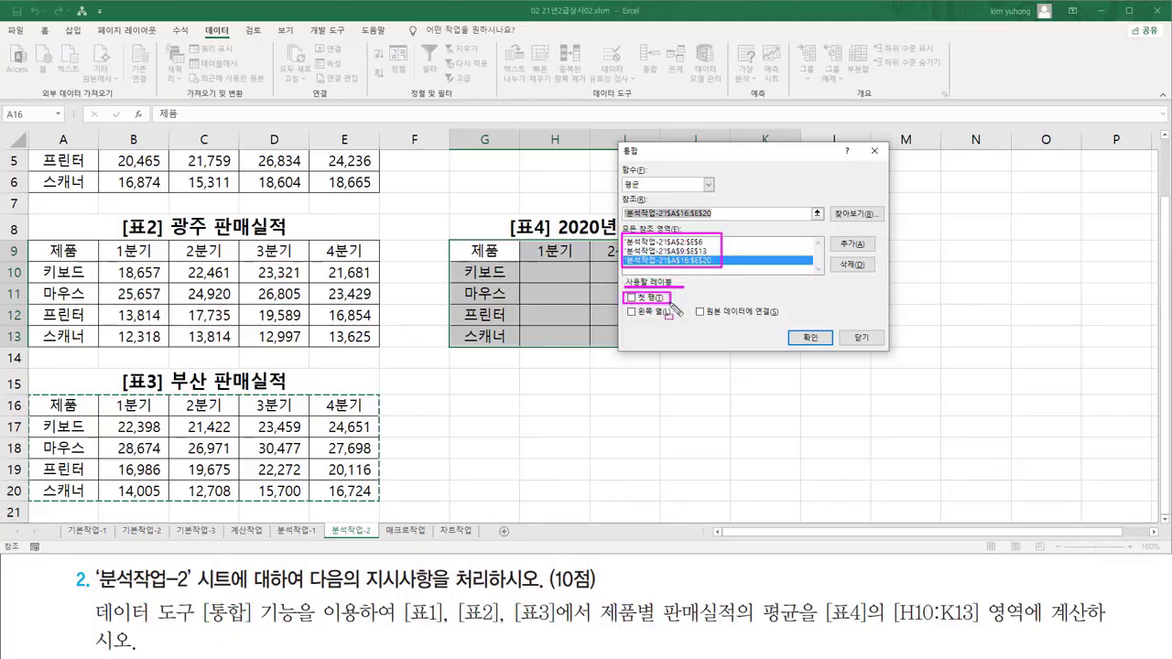
{"action": "key", "text": "Escape"}
{"action": "left_click", "coordinate": [648, 298]}
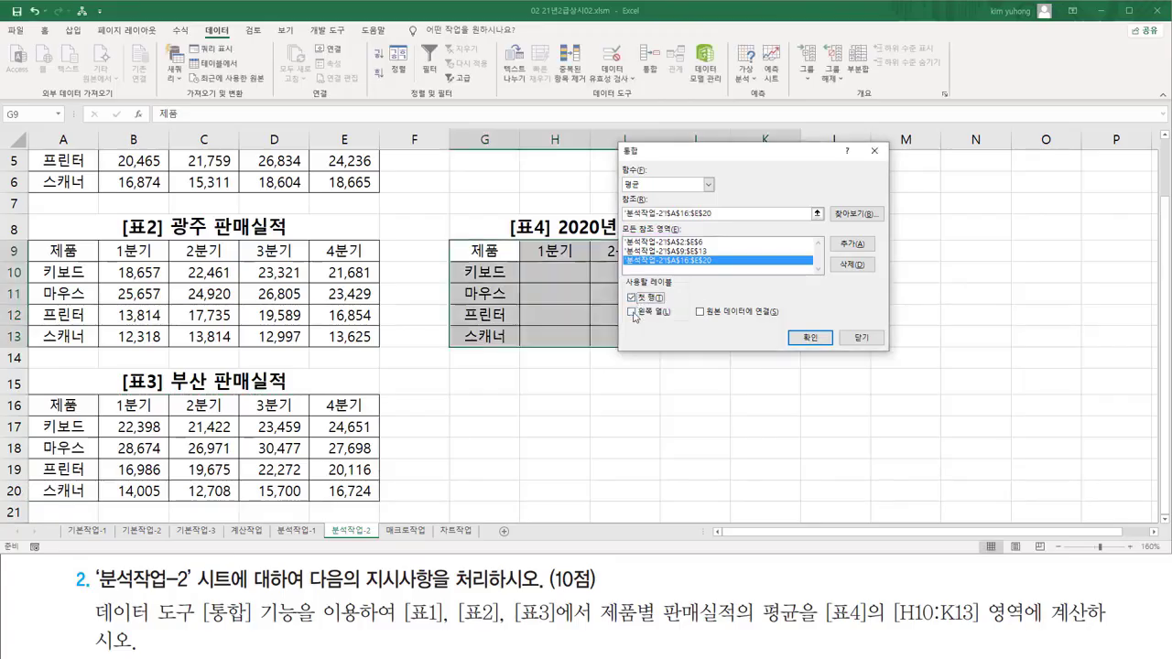
{"action": "left_click", "coordinate": [661, 311]}
{"action": "left_click_drag", "start_coordinate": [623, 176], "coordinate": [652, 190]}
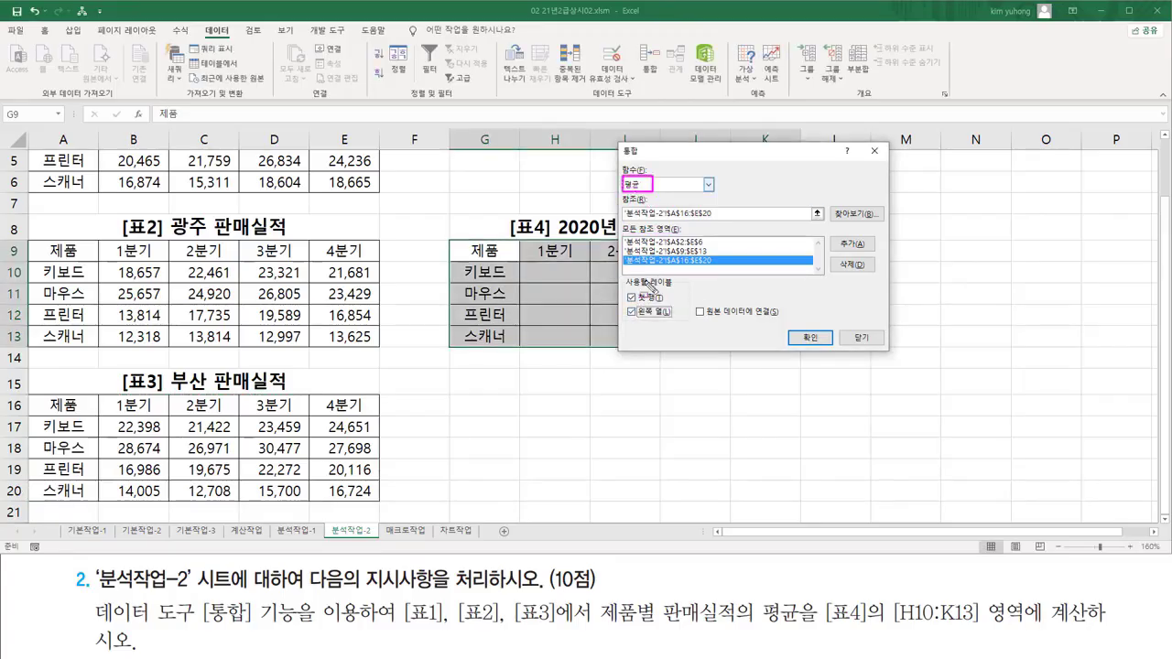
{"action": "mouse_move", "coordinate": [652, 286]}
{"action": "left_mouse_down"}
{"action": "mouse_move", "coordinate": [623, 307]}
{"action": "mouse_move", "coordinate": [685, 328]}
{"action": "left_mouse_up"}
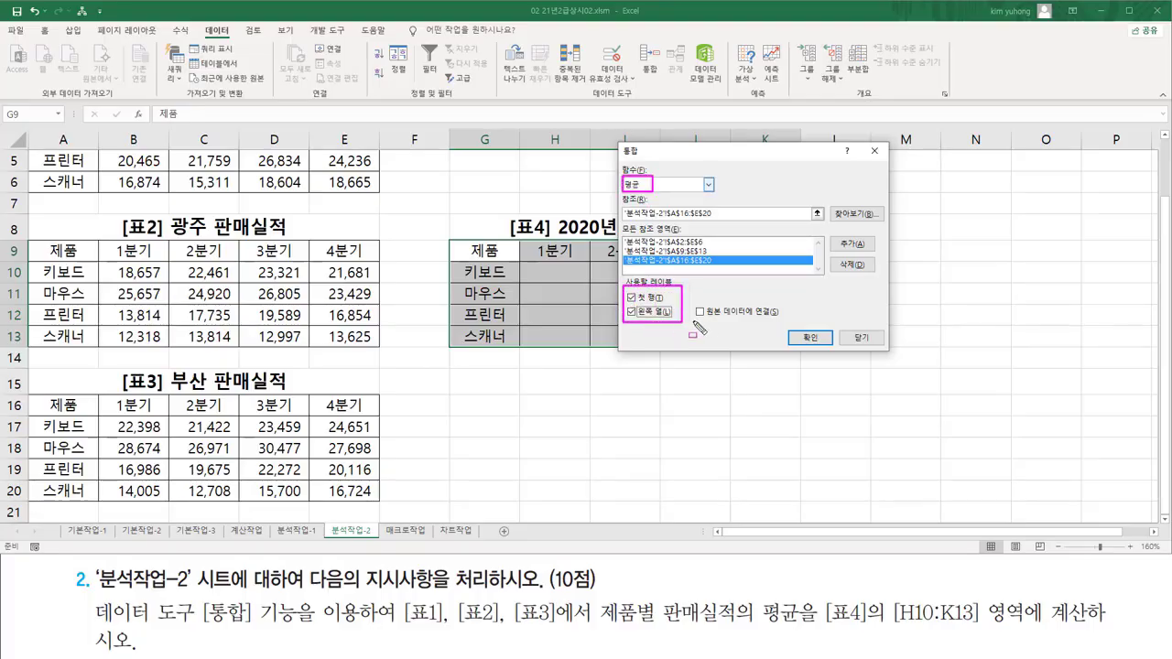
{"action": "key", "text": "Escape"}
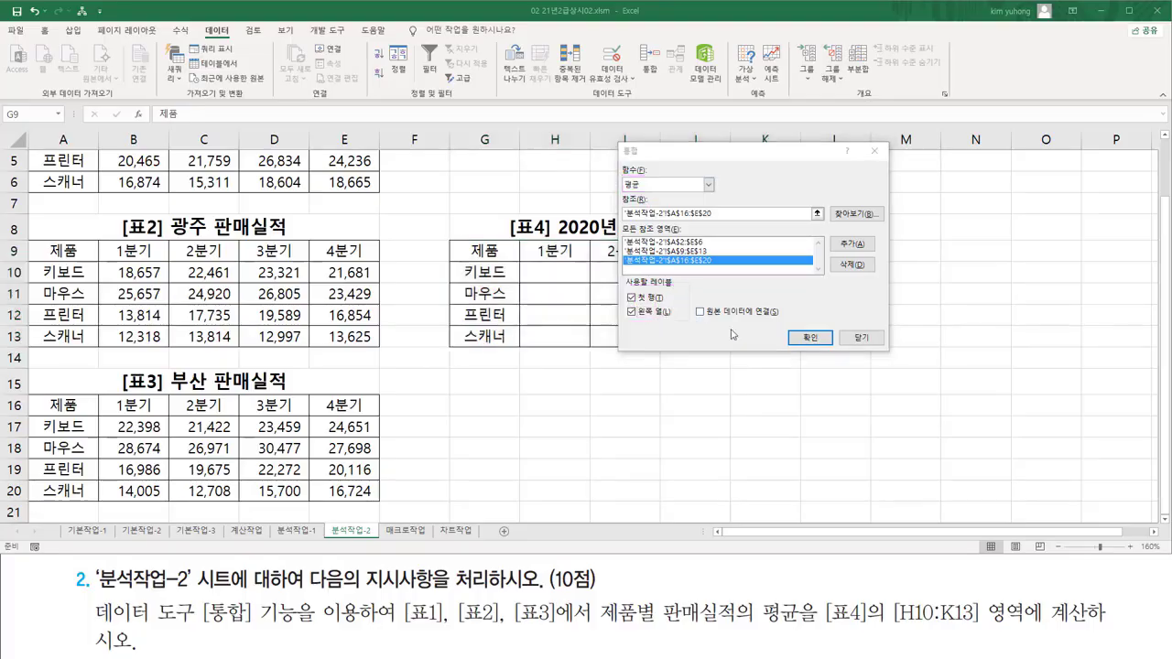
{"action": "left_click", "coordinate": [813, 338]}
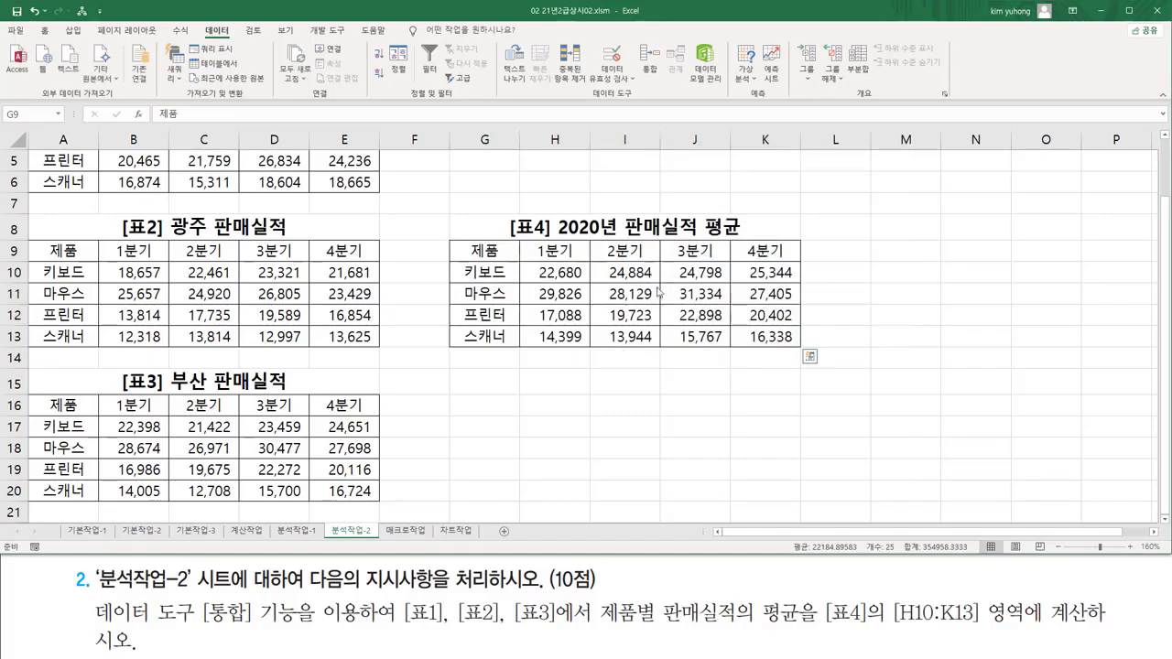